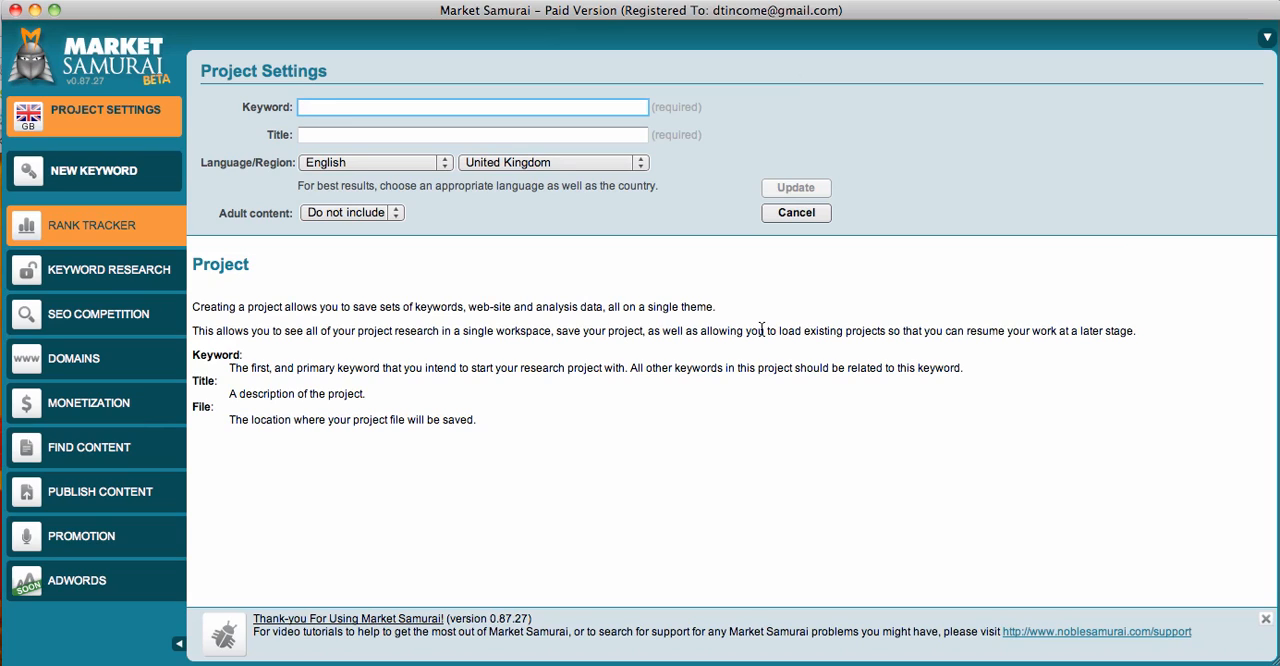
- Set the project's keyword and title to "cockapoo" and save the project settings for English, United Kingdom
{"action": "type", "text": "cockapoo"}
{"action": "left_click", "coordinate": [599, 147]}
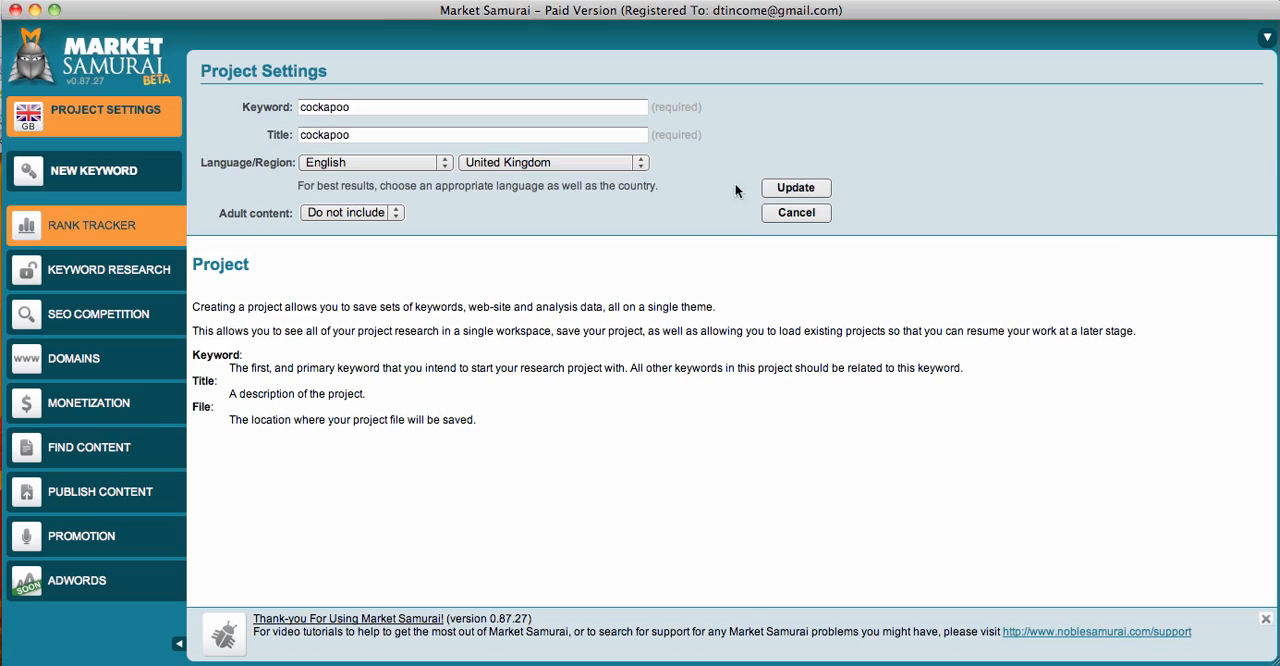
{"action": "left_click", "coordinate": [805, 190]}
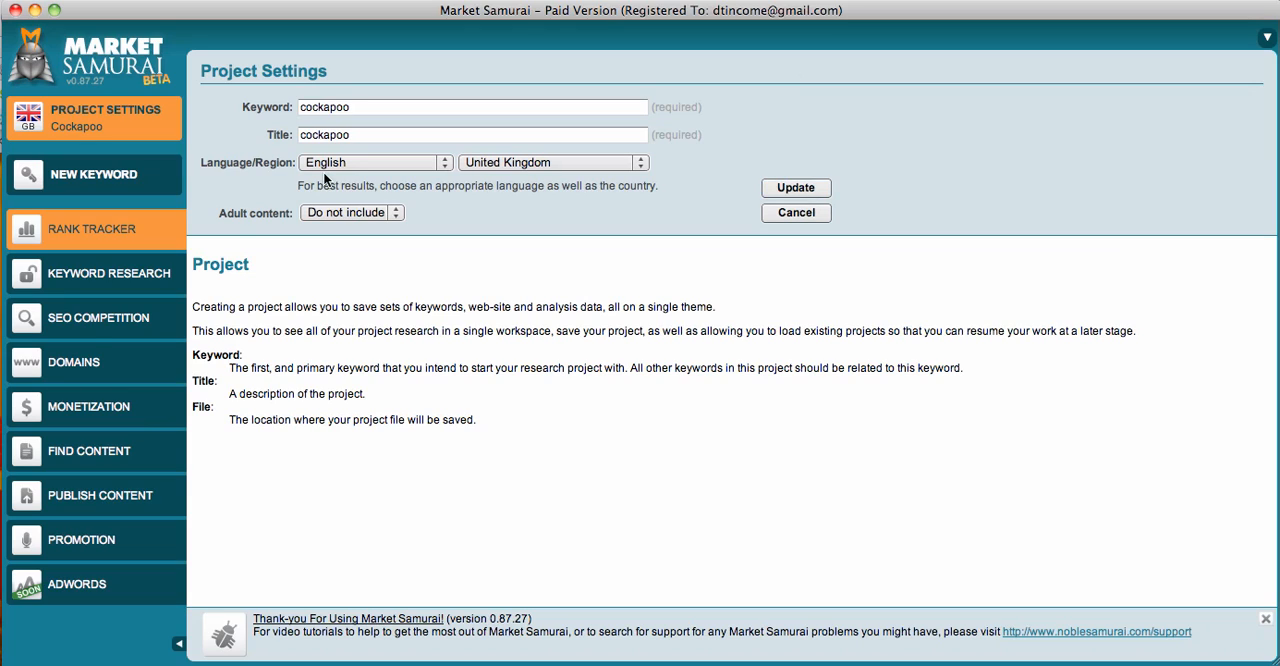
{"action": "left_click", "coordinate": [126, 324]}
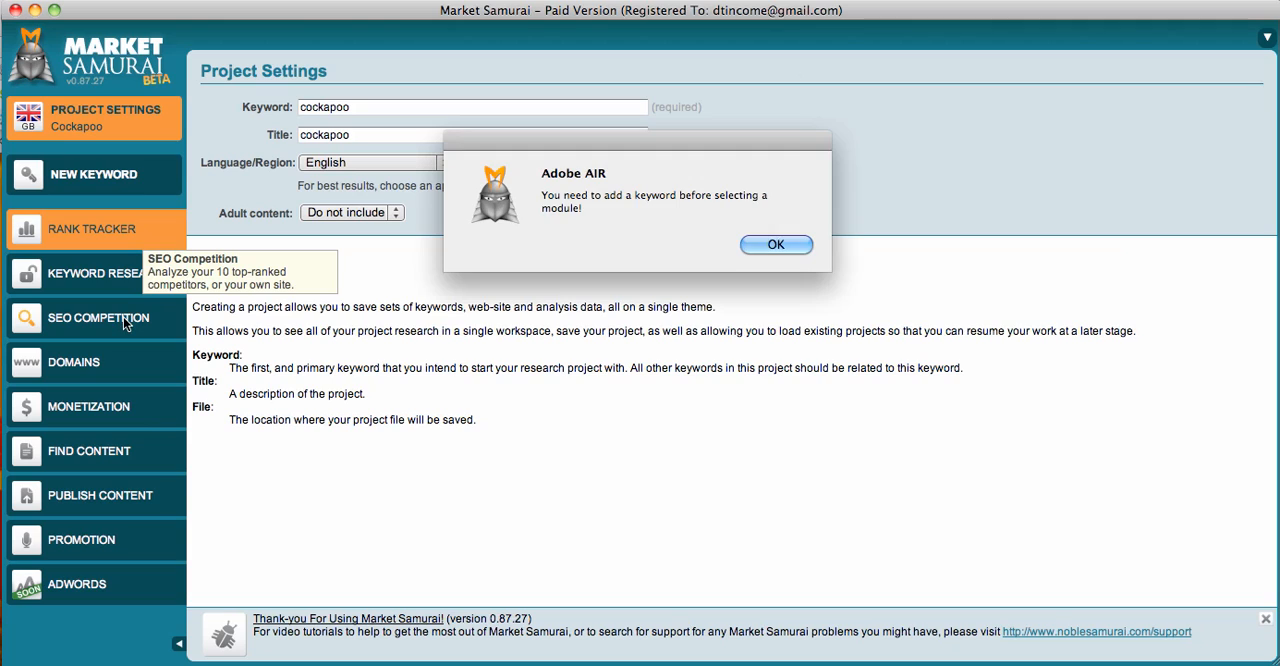
{"action": "left_click", "coordinate": [756, 242]}
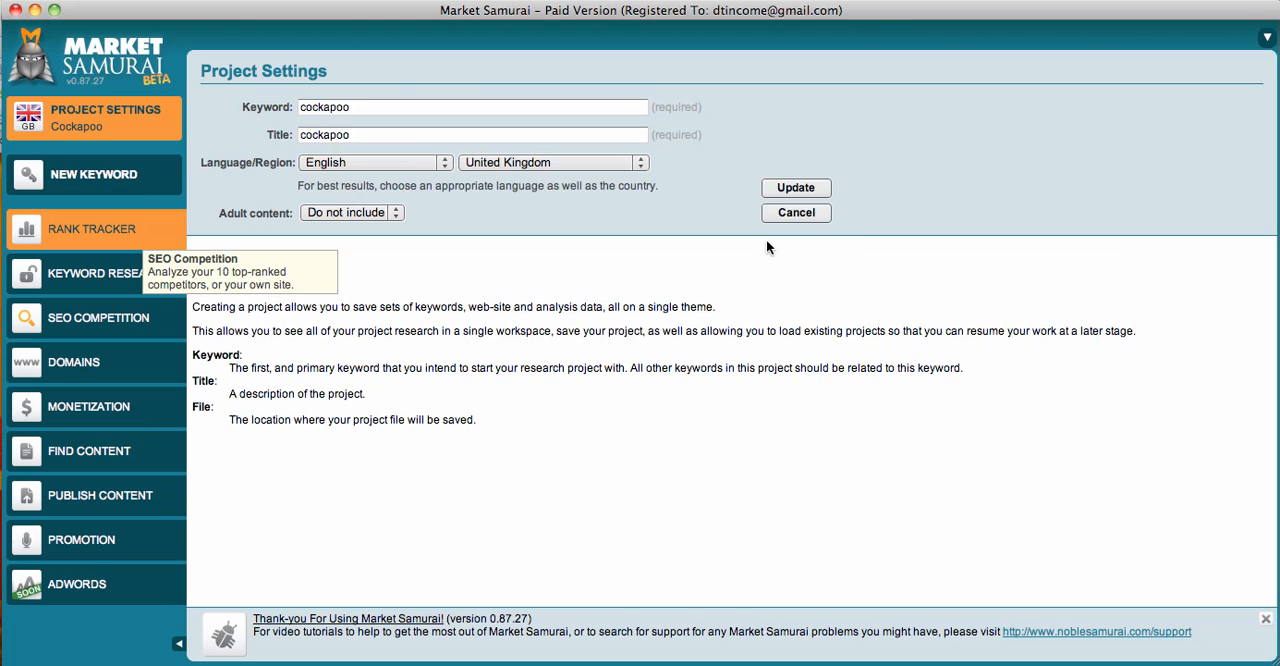
{"action": "left_click", "coordinate": [803, 188]}
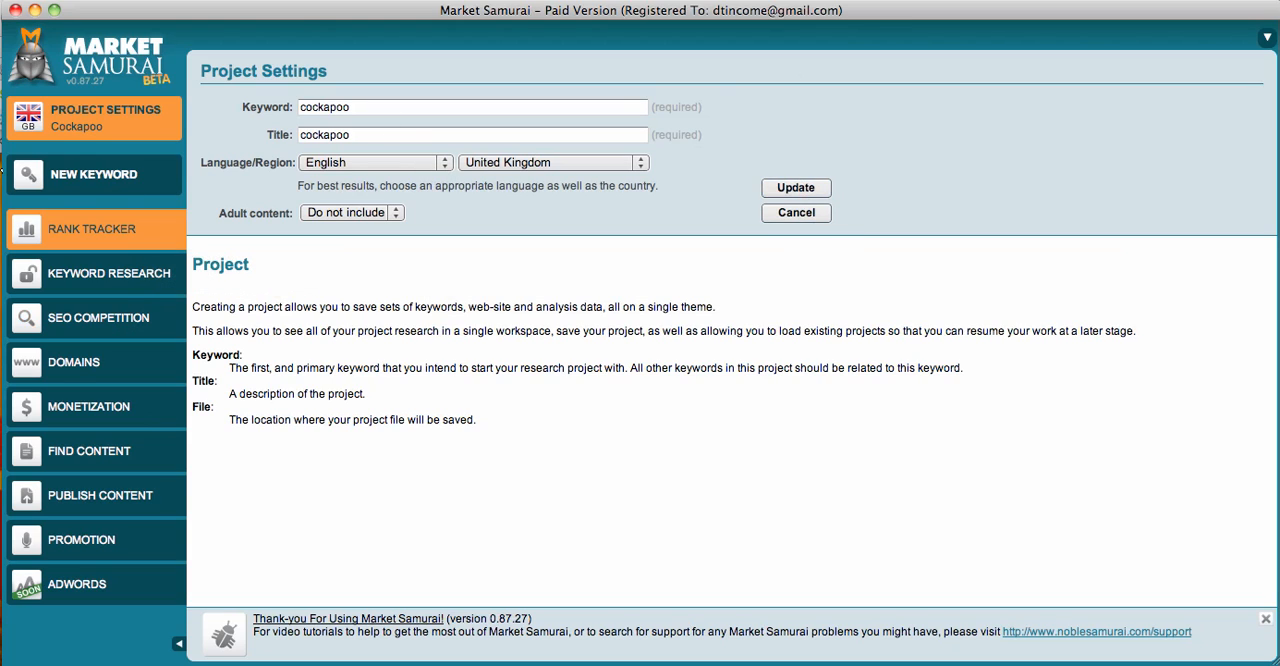
- Add the keyword "Cockapoo" to the project and generate its SEO competition results
{"action": "left_click", "coordinate": [62, 180]}
{"action": "type", "text": "Cocapoo"}
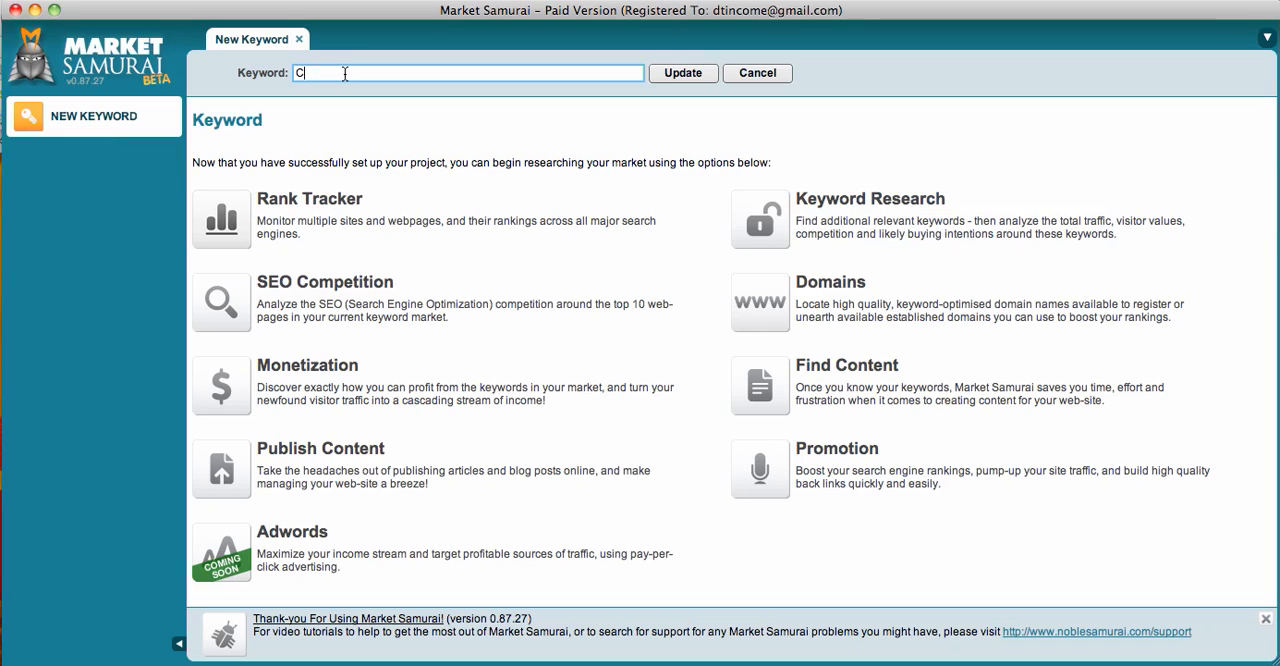
{"action": "key", "text": "BackSpace"}
{"action": "key", "text": "BackSpace"}
{"action": "key", "text": "BackSpace"}
{"action": "key", "text": "BackSpace"}
{"action": "key", "text": "BackSpace"}
{"action": "type", "text": "ckapoo"}
{"action": "left_click", "coordinate": [681, 72]}
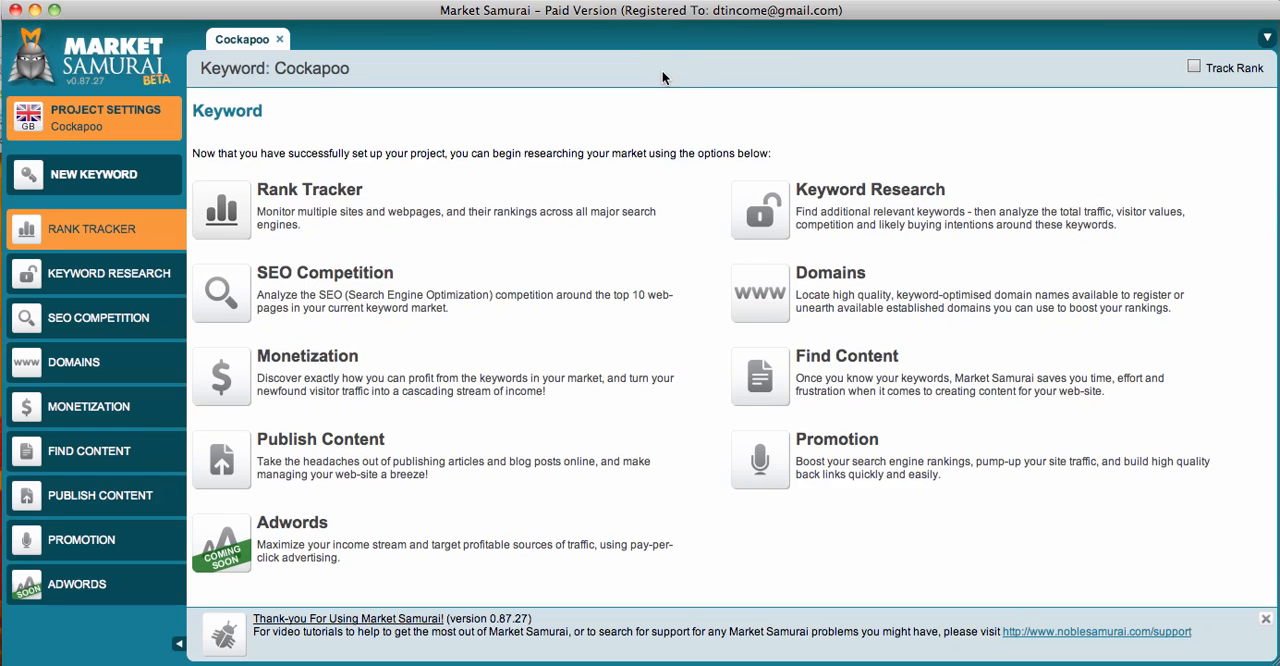
{"action": "left_click", "coordinate": [168, 326]}
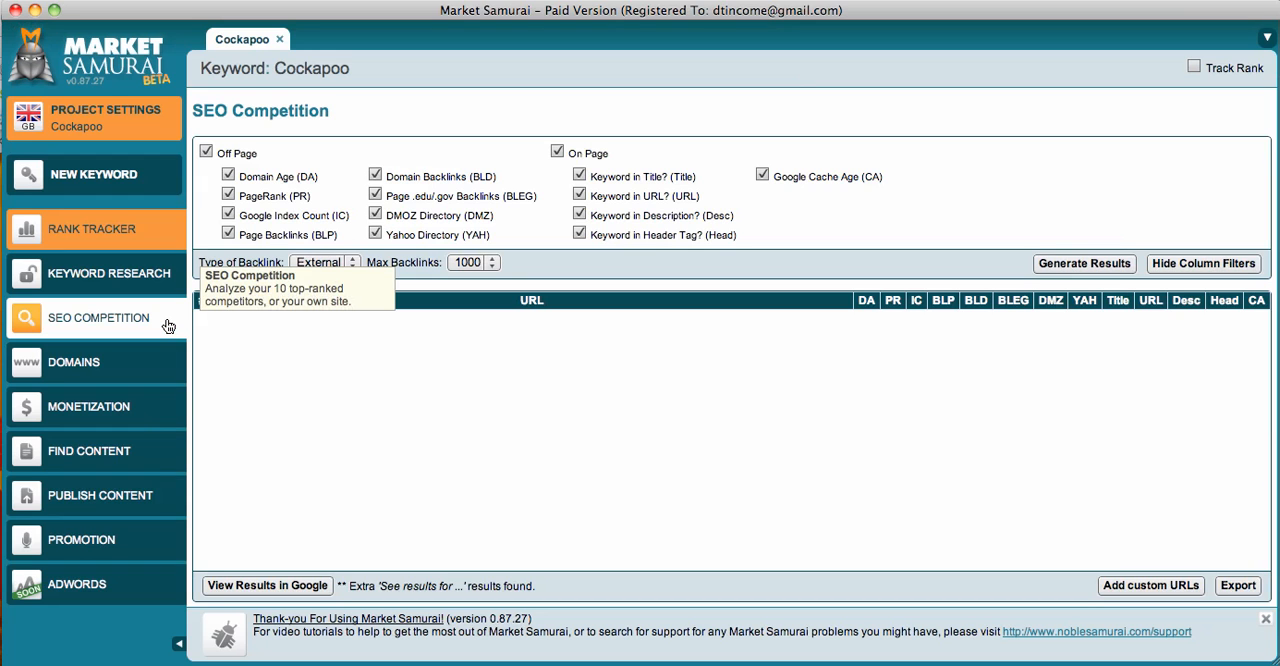
{"action": "left_click", "coordinate": [1090, 263]}
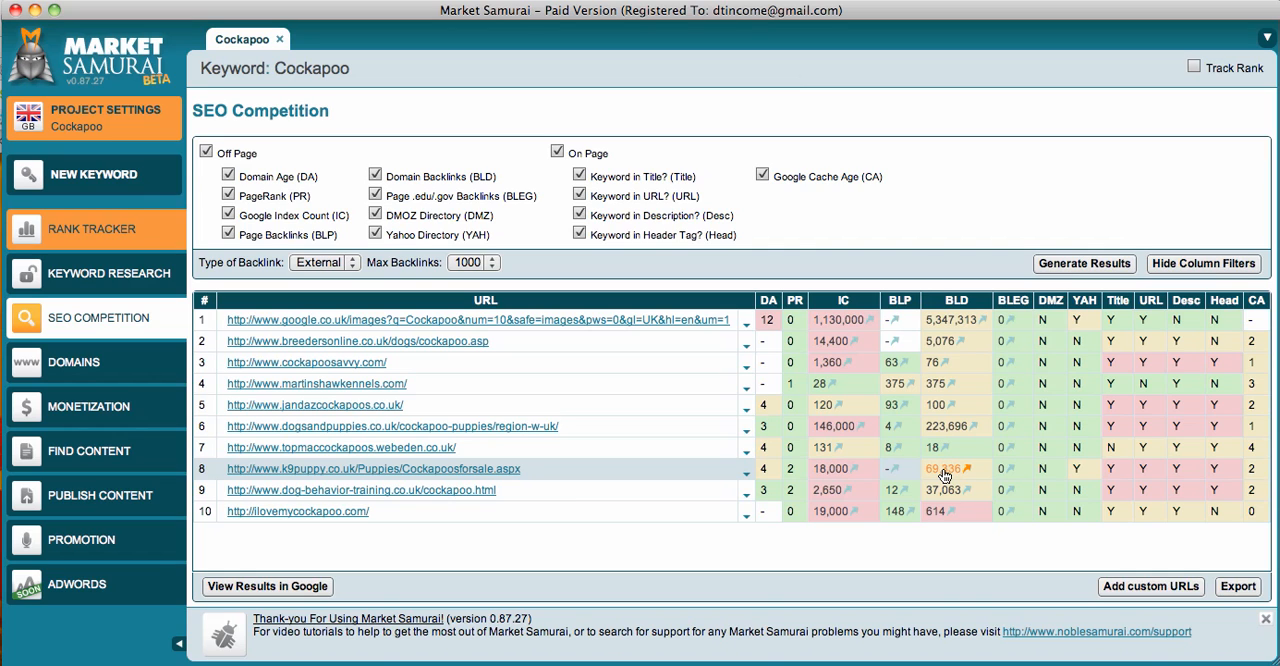
- Generate related keywords for Cockapoo with a minimum phrase length of 2 words
{"action": "left_click", "coordinate": [132, 274]}
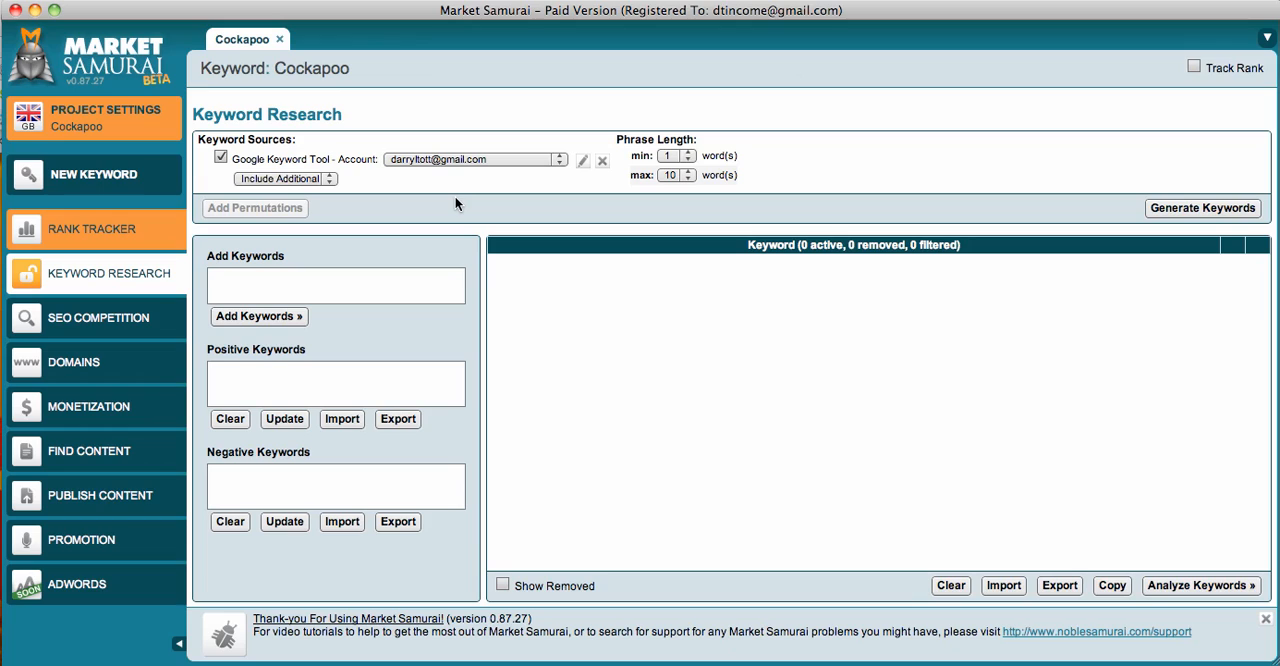
{"action": "left_click", "coordinate": [677, 156]}
{"action": "left_click", "coordinate": [669, 183]}
{"action": "left_click", "coordinate": [1180, 210]}
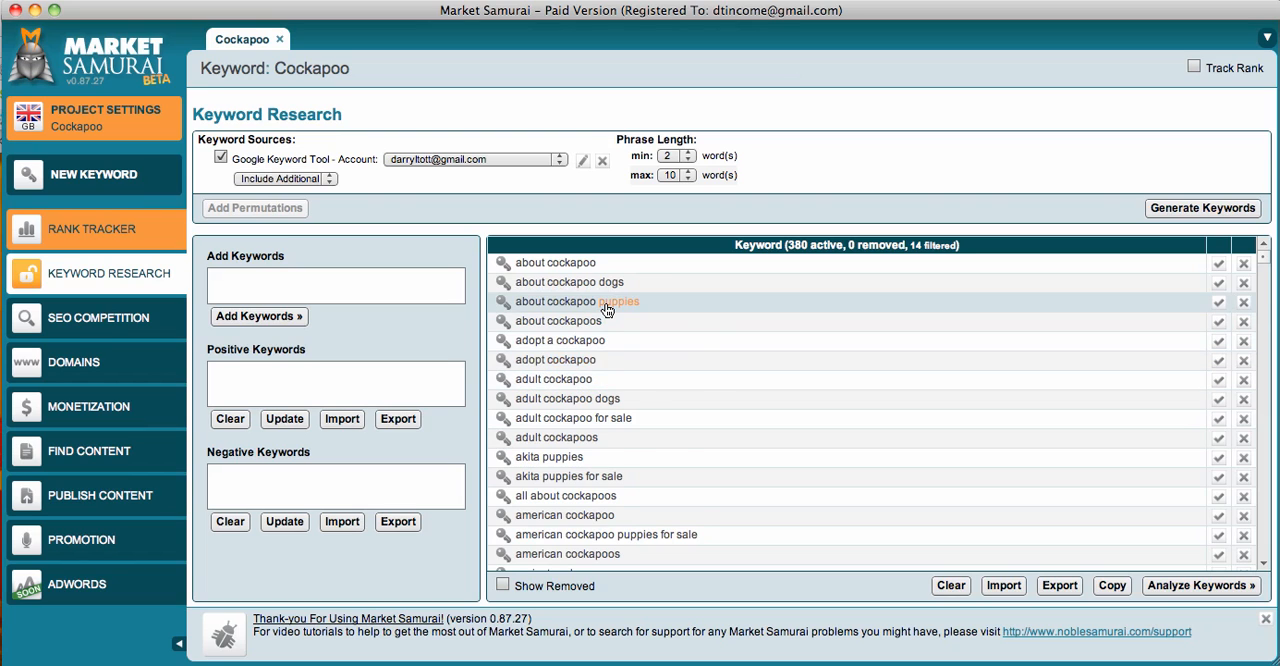
- Look through the generated keyword list and load all the keywords into the keyword analysis view
{"action": "scroll", "coordinate": [606, 310], "scroll_direction": "down", "scroll_amount": 20}
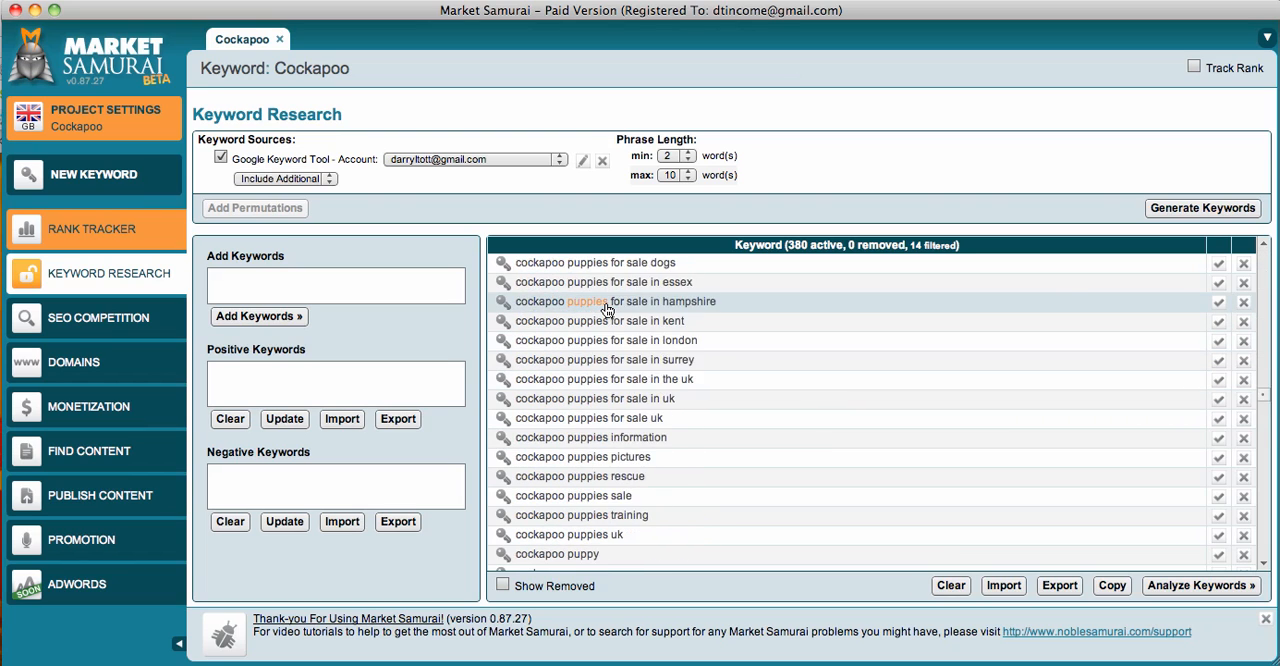
{"action": "scroll", "coordinate": [606, 310], "scroll_direction": "down", "scroll_amount": 10}
{"action": "scroll", "coordinate": [625, 311], "scroll_direction": "up", "scroll_amount": 20}
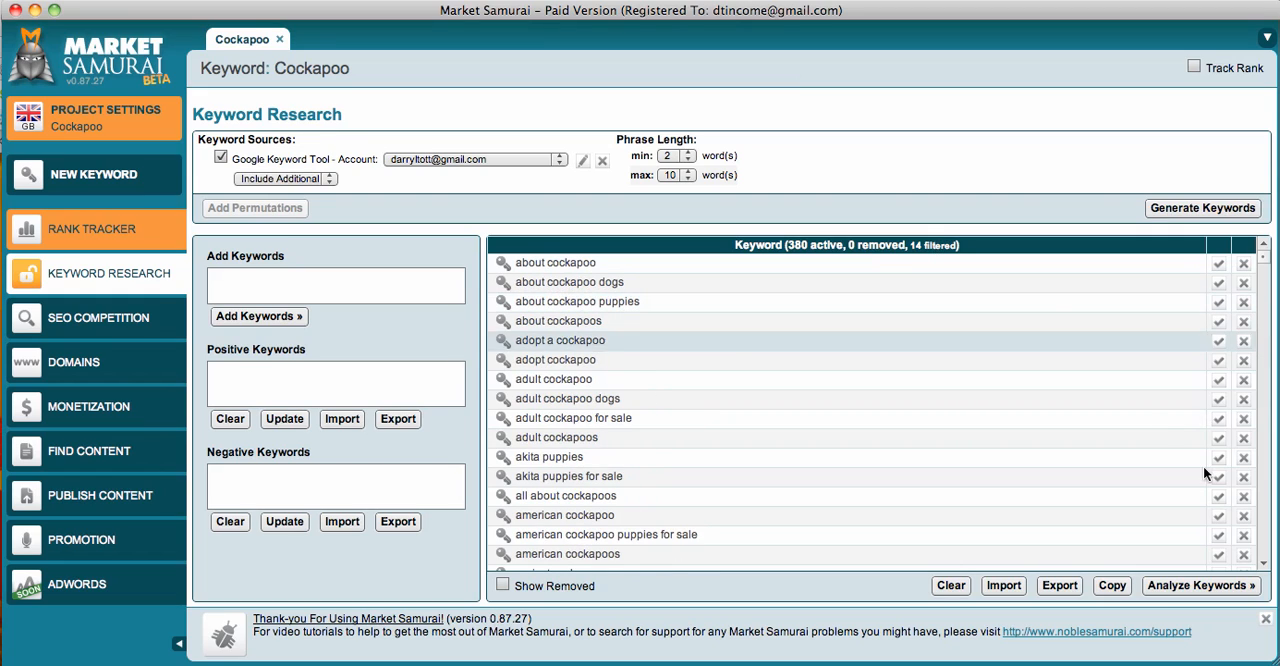
{"action": "left_click", "coordinate": [1170, 586]}
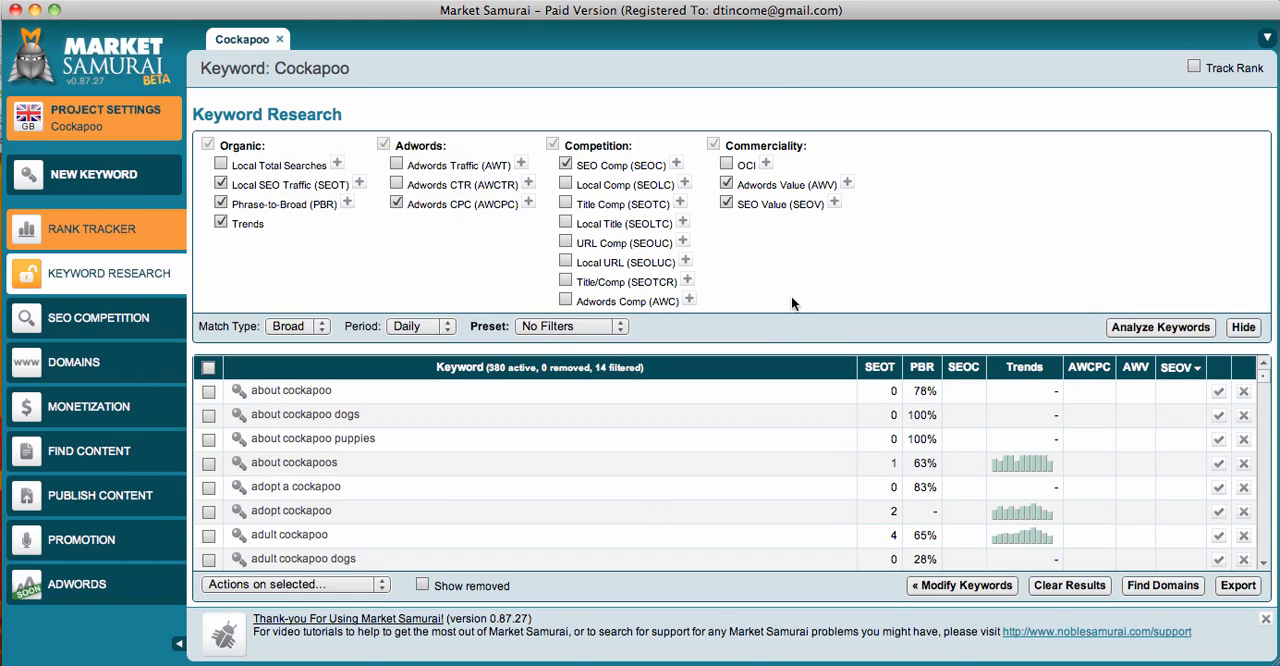
- Set the match type of the keyword analysis to Exact
{"action": "mouse_move", "coordinate": [878, 374]}
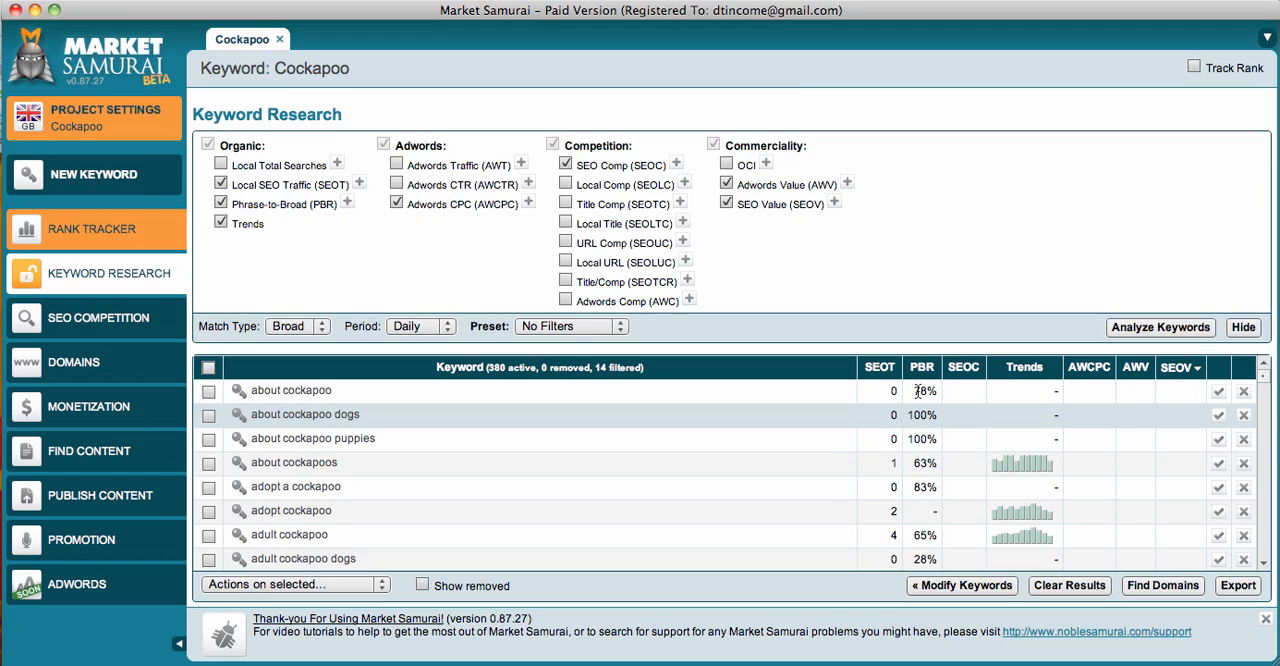
{"action": "mouse_move", "coordinate": [965, 372]}
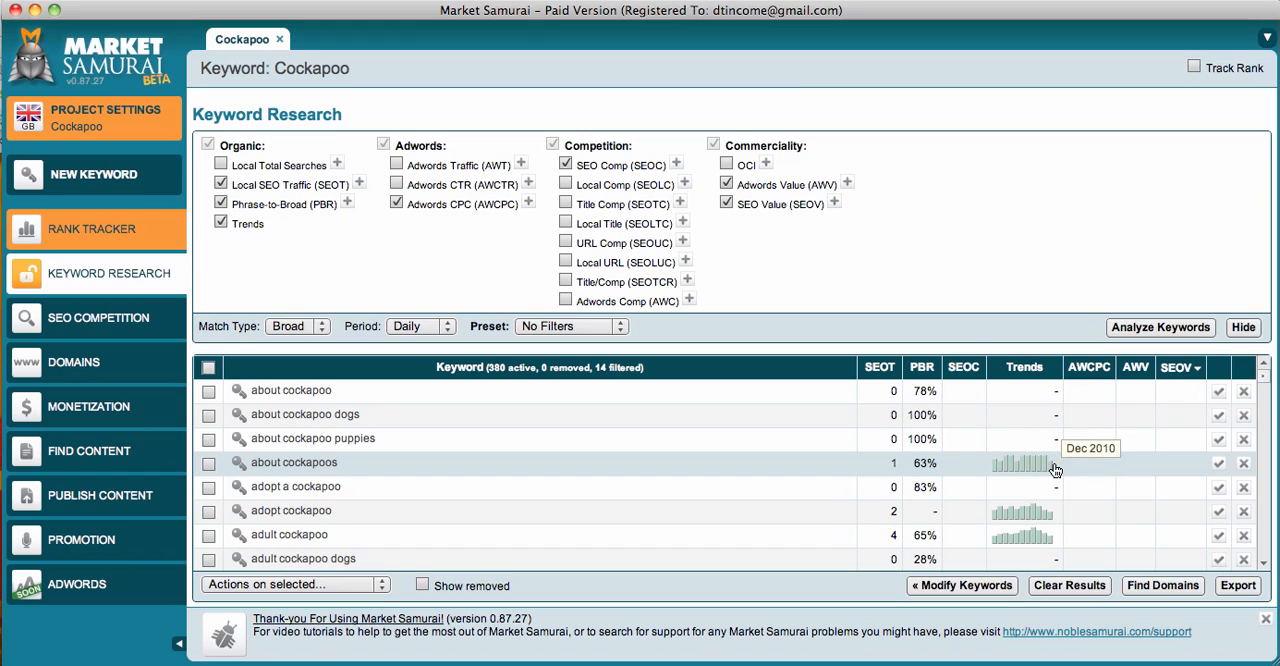
{"action": "mouse_move", "coordinate": [1094, 378]}
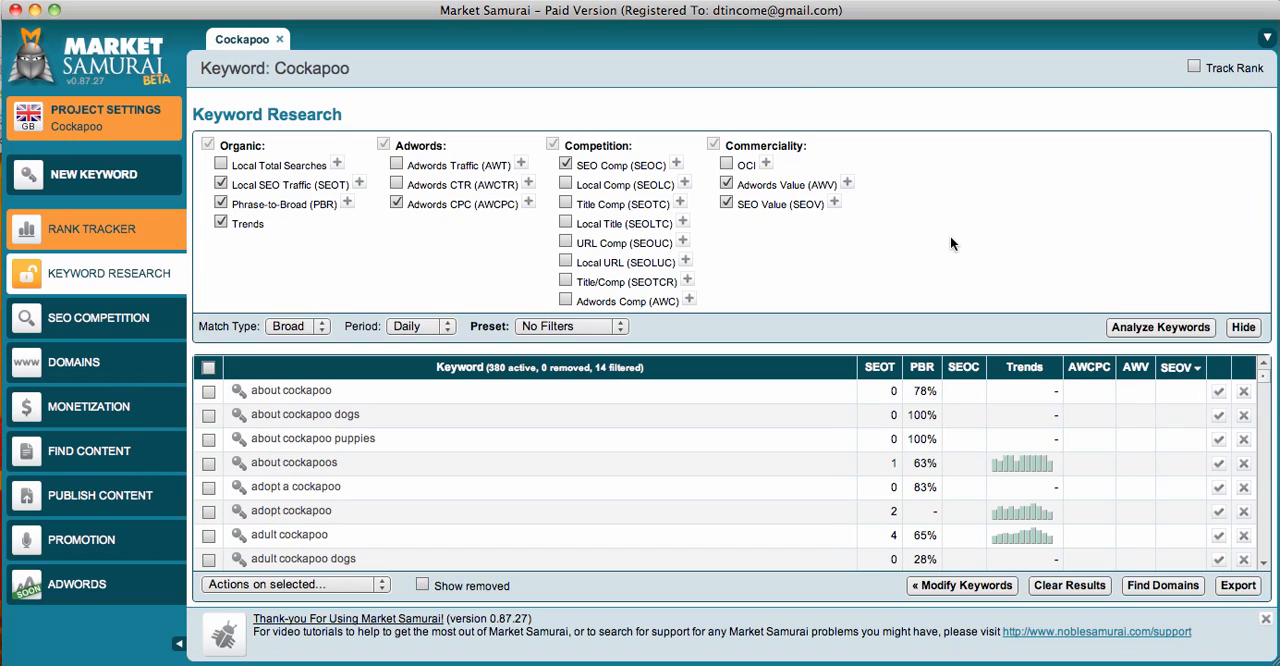
{"action": "mouse_move", "coordinate": [787, 205]}
{"action": "left_click", "coordinate": [312, 331]}
{"action": "left_click", "coordinate": [295, 377]}
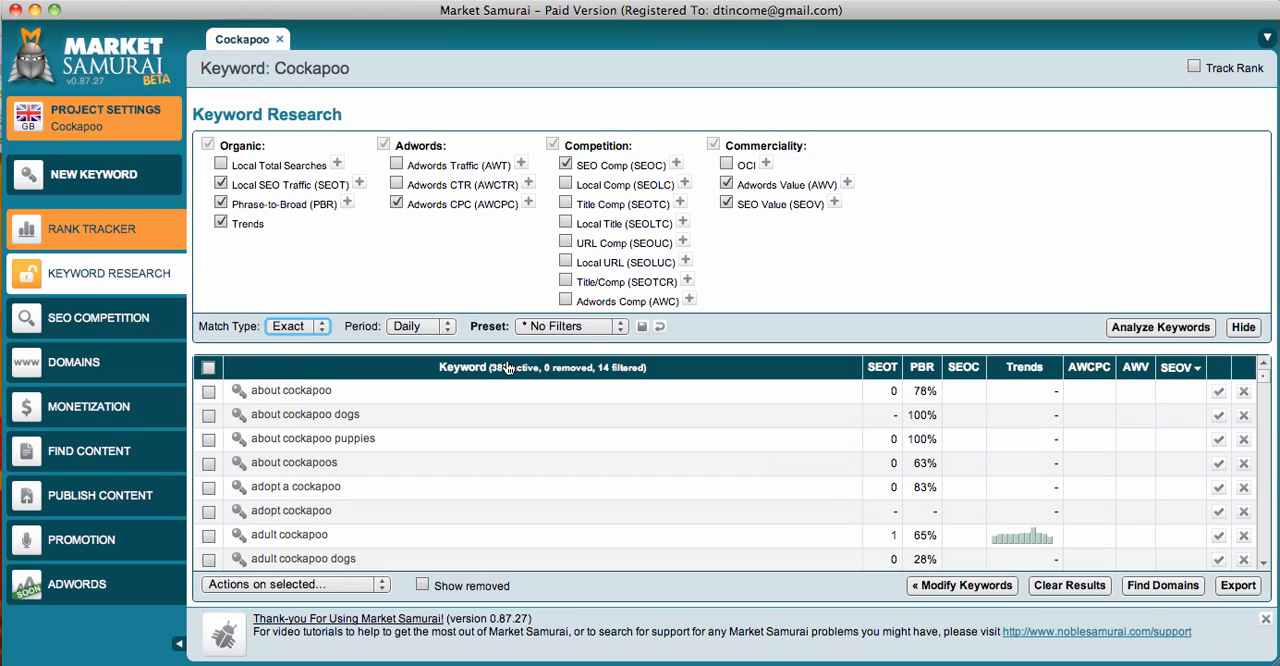
- Apply the Golden Rules preset to the keyword analysis and set the maximum SEO competition (SEOC) to 60000
{"action": "left_click", "coordinate": [590, 327]}
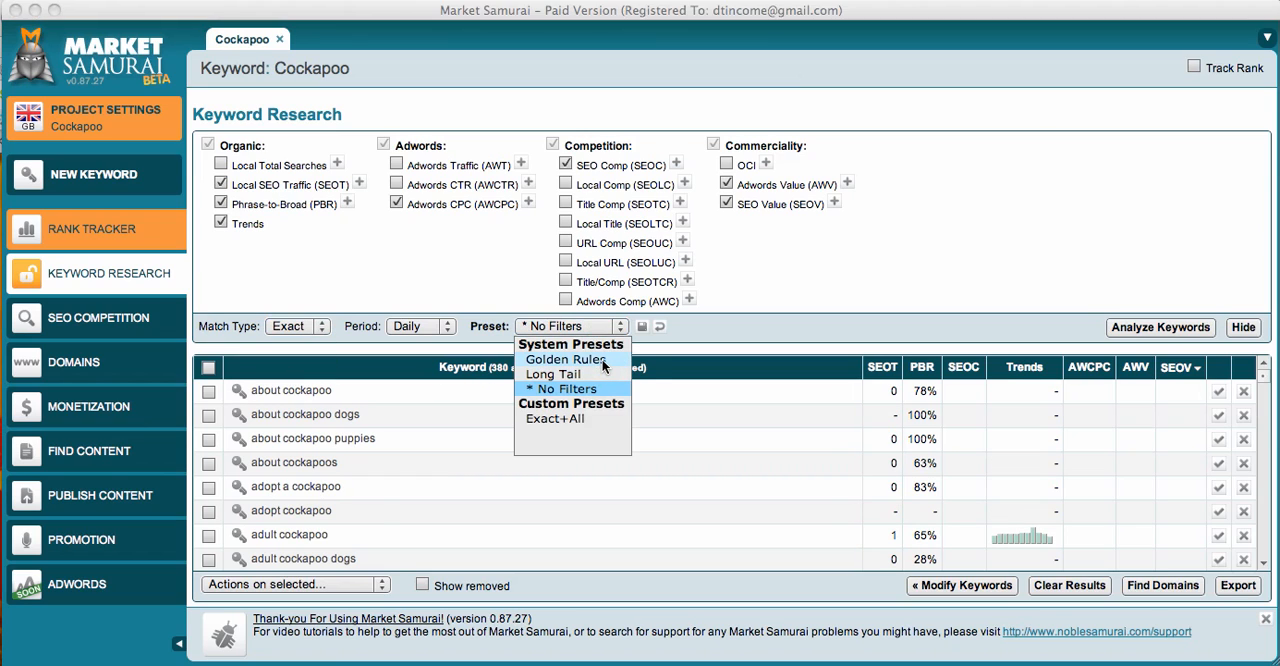
{"action": "left_click", "coordinate": [625, 368]}
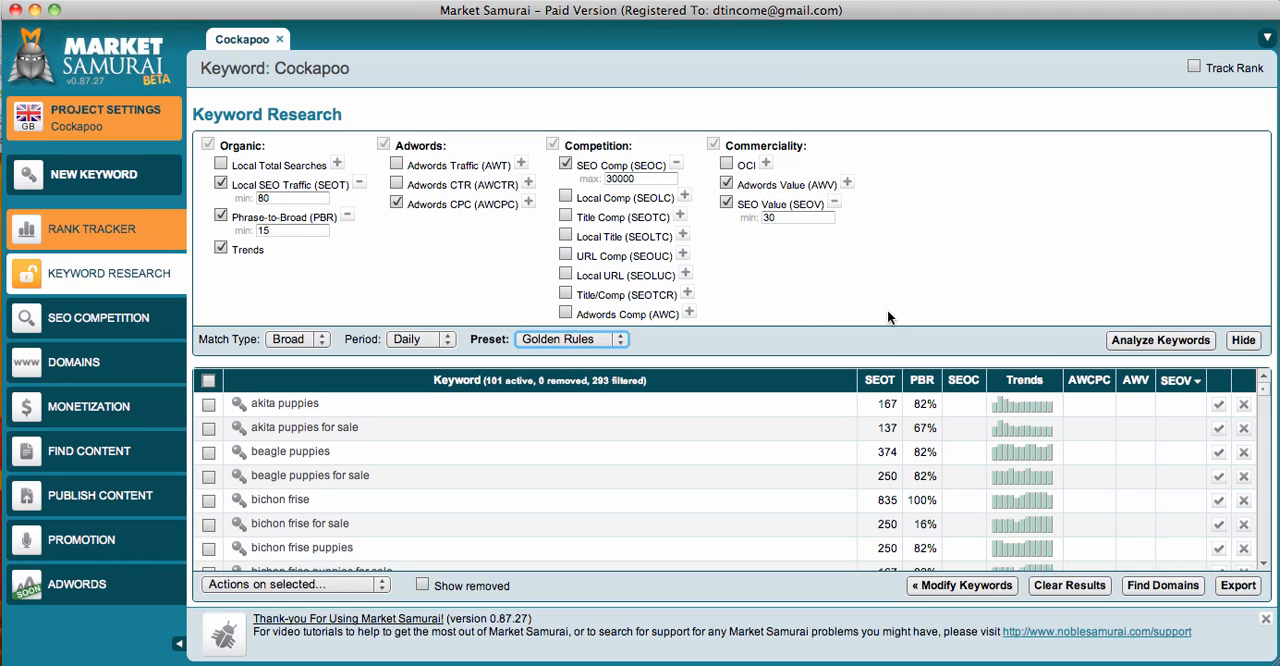
{"action": "left_click", "coordinate": [630, 178]}
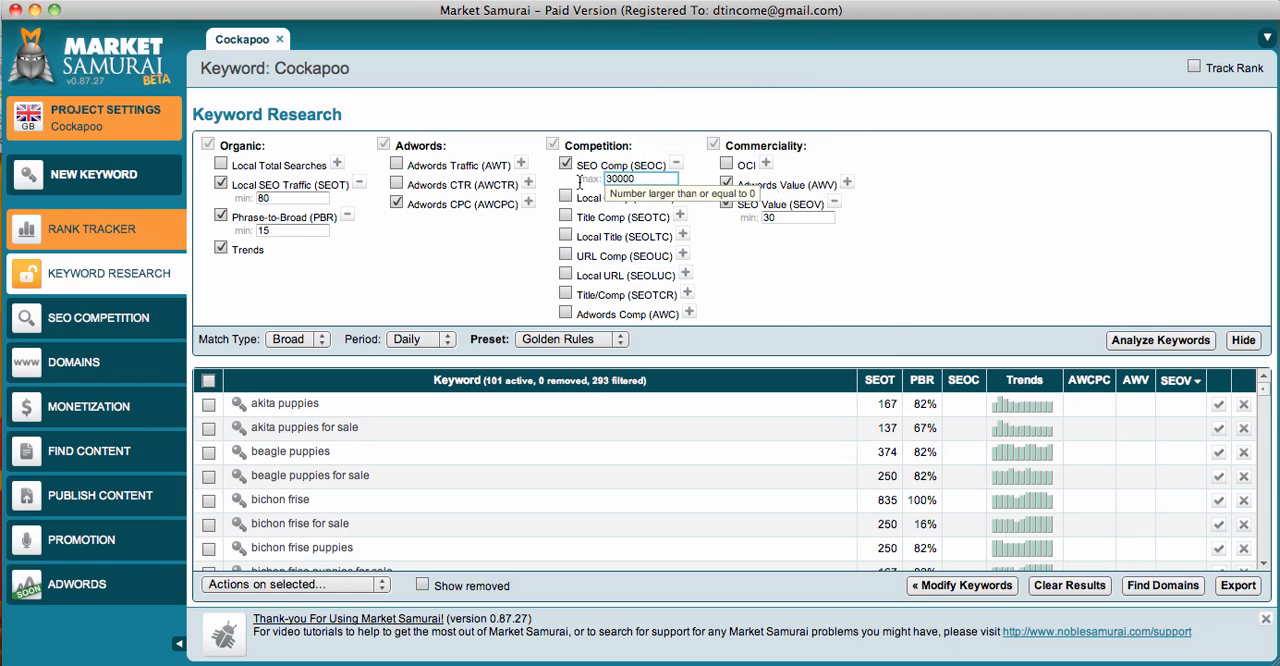
{"action": "left_click_drag", "start_coordinate": [638, 180], "coordinate": [603, 180]}
{"action": "type", "text": "600000"}
{"action": "key", "text": "BackSpace"}
- Set the minimum local SEO traffic (SEOT) to 60 and analyze the filtered keywords
{"action": "mouse_move", "coordinate": [786, 203]}
{"action": "left_click", "coordinate": [283, 197]}
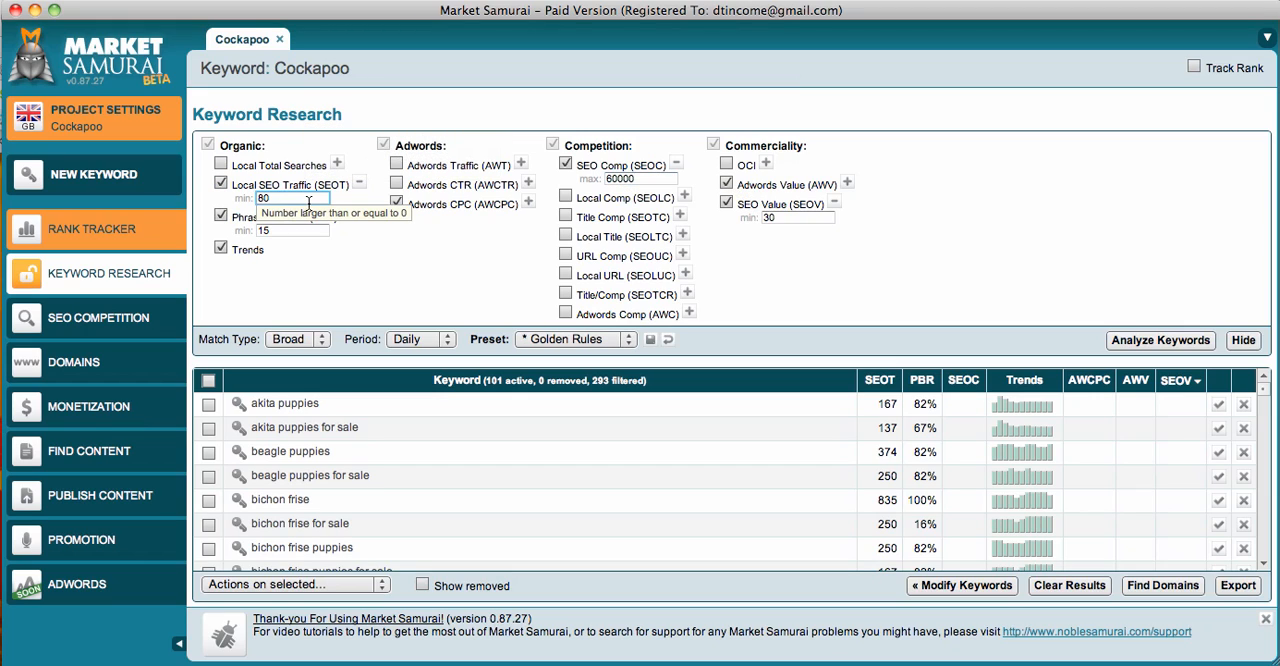
{"action": "left_click_drag", "start_coordinate": [290, 199], "coordinate": [252, 198]}
{"action": "type", "text": "60"}
{"action": "left_click", "coordinate": [1147, 343]}
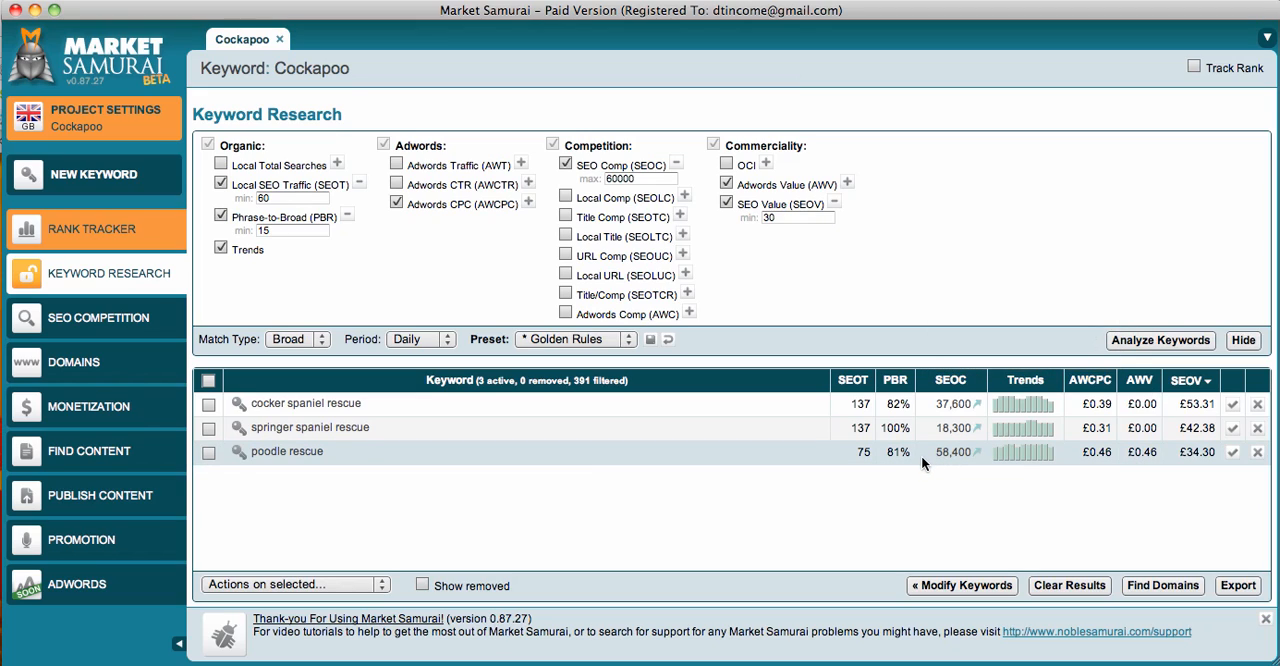
- Open "springer spaniel rescue" as its own project keyword and generate its SEO competition results
{"action": "left_click", "coordinate": [240, 432]}
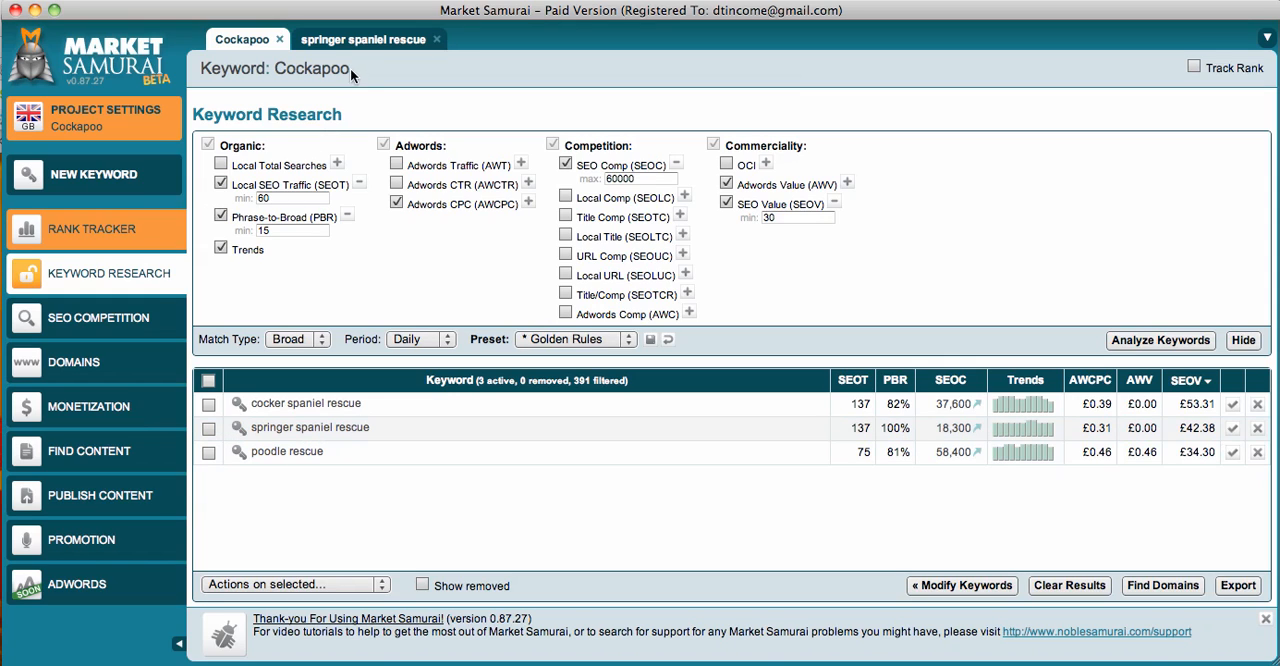
{"action": "left_click", "coordinate": [360, 42]}
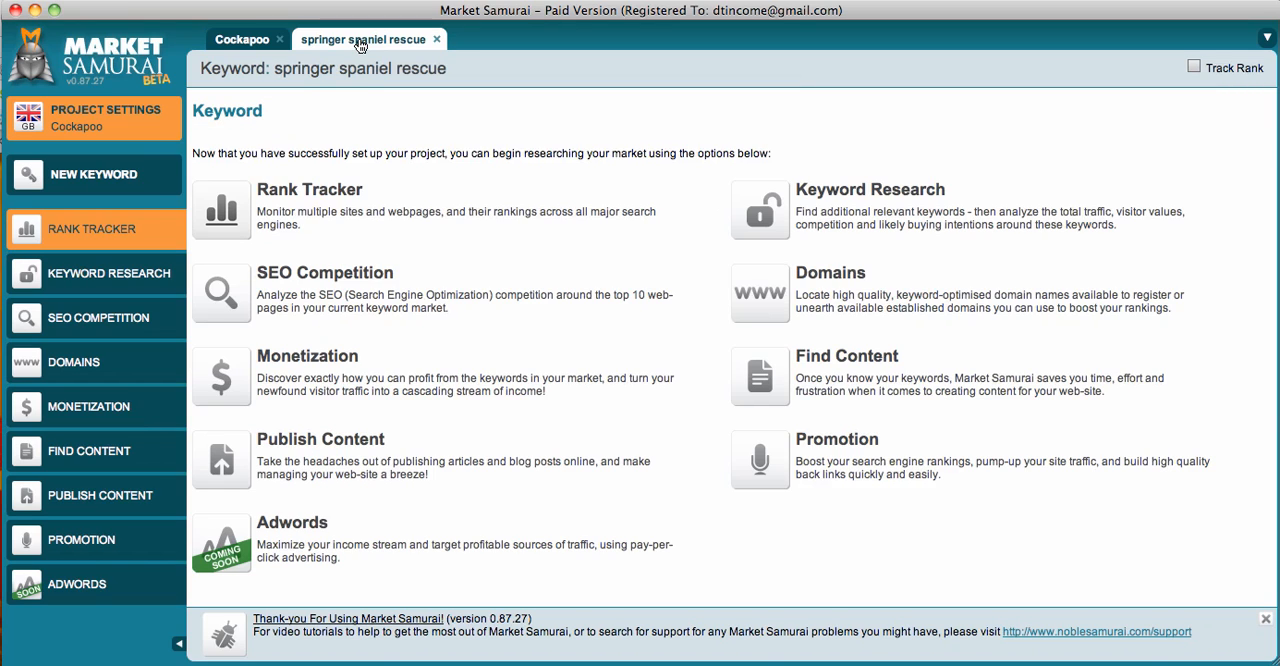
{"action": "left_click", "coordinate": [125, 317]}
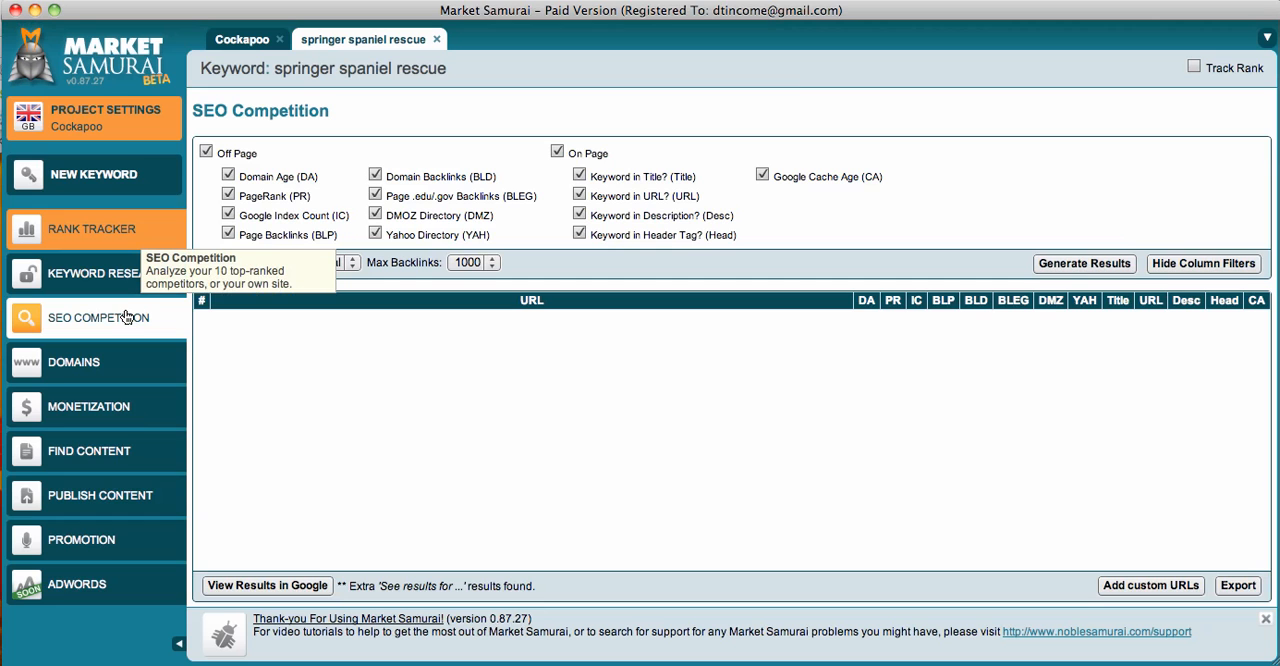
{"action": "left_click", "coordinate": [1096, 268]}
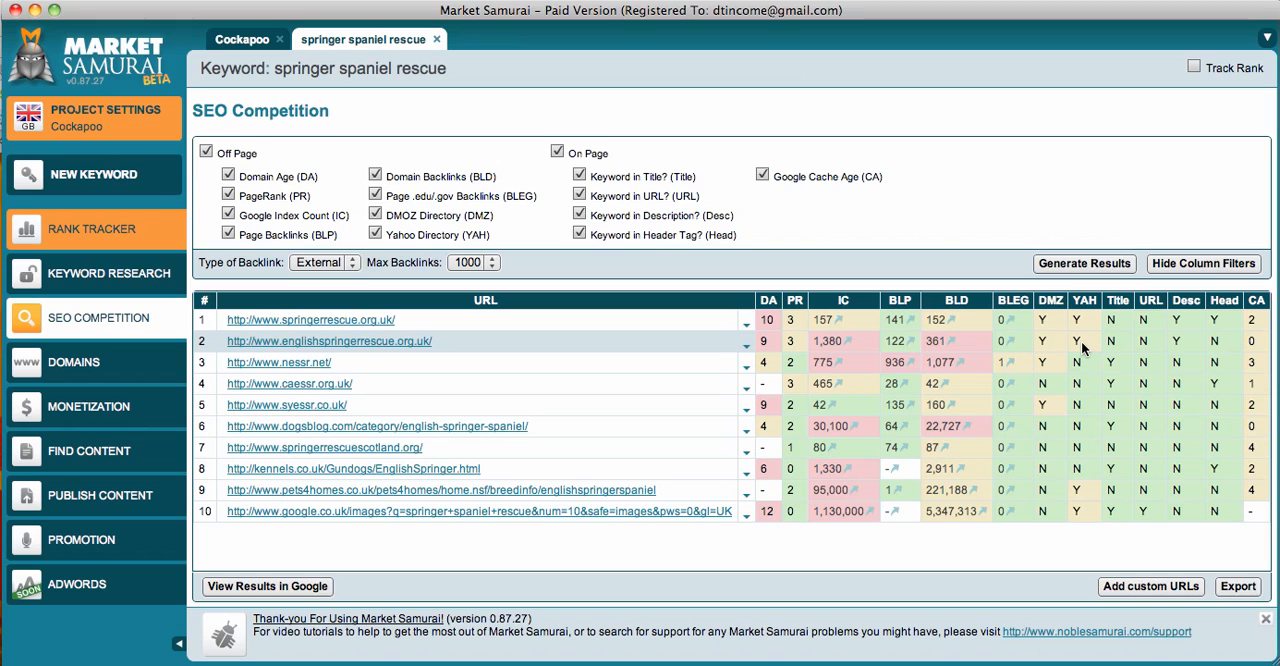
- Add the new keyword "cockapoo puppies for sale" and generate its SEO competition results
{"action": "left_click", "coordinate": [125, 188]}
{"action": "type", "text": "coc"}
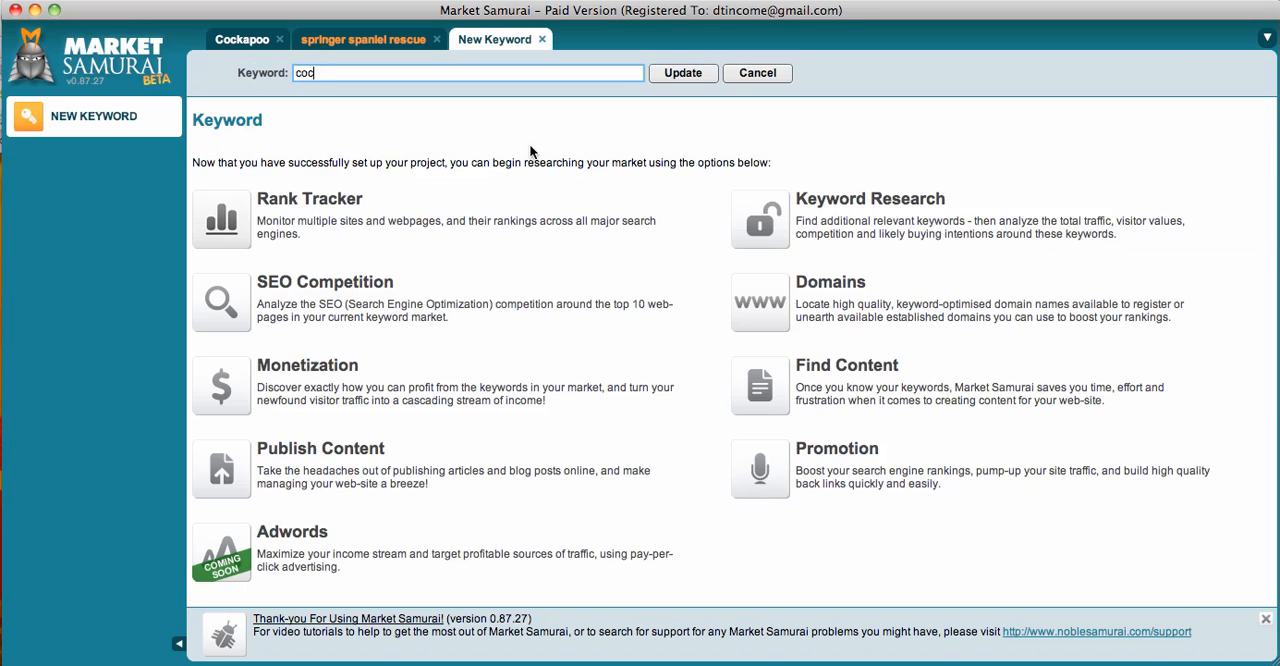
{"action": "type", "text": "kapoo puppies for sale"}
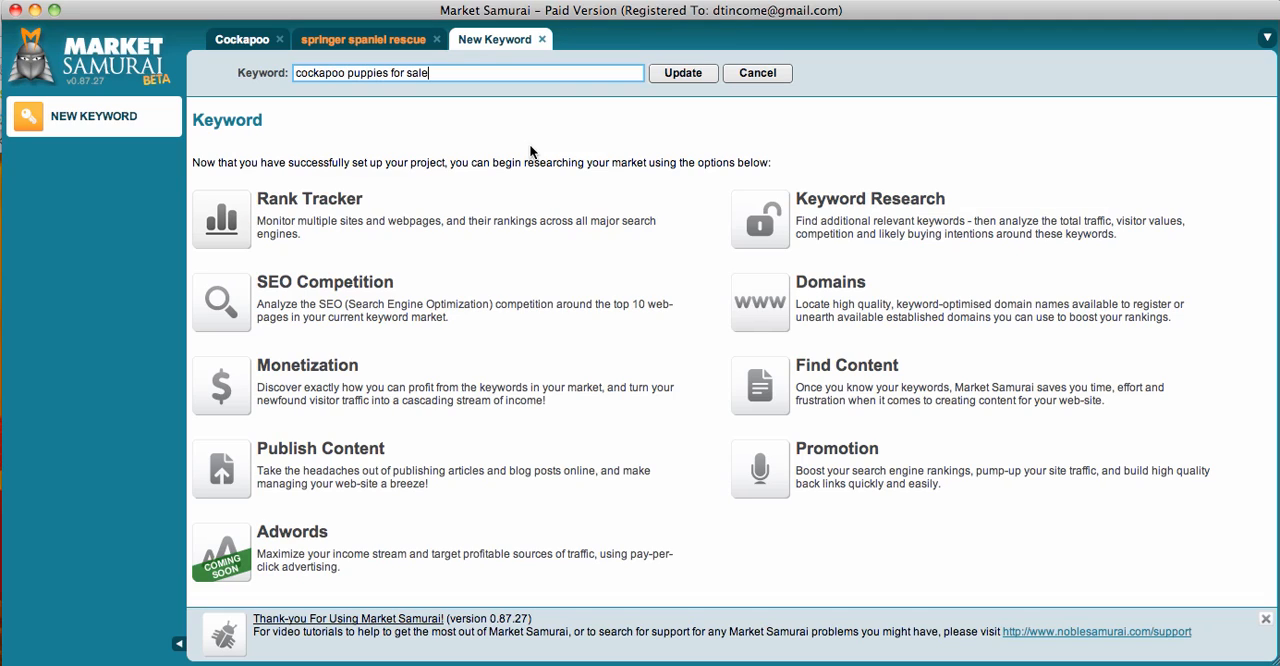
{"action": "left_click", "coordinate": [674, 77]}
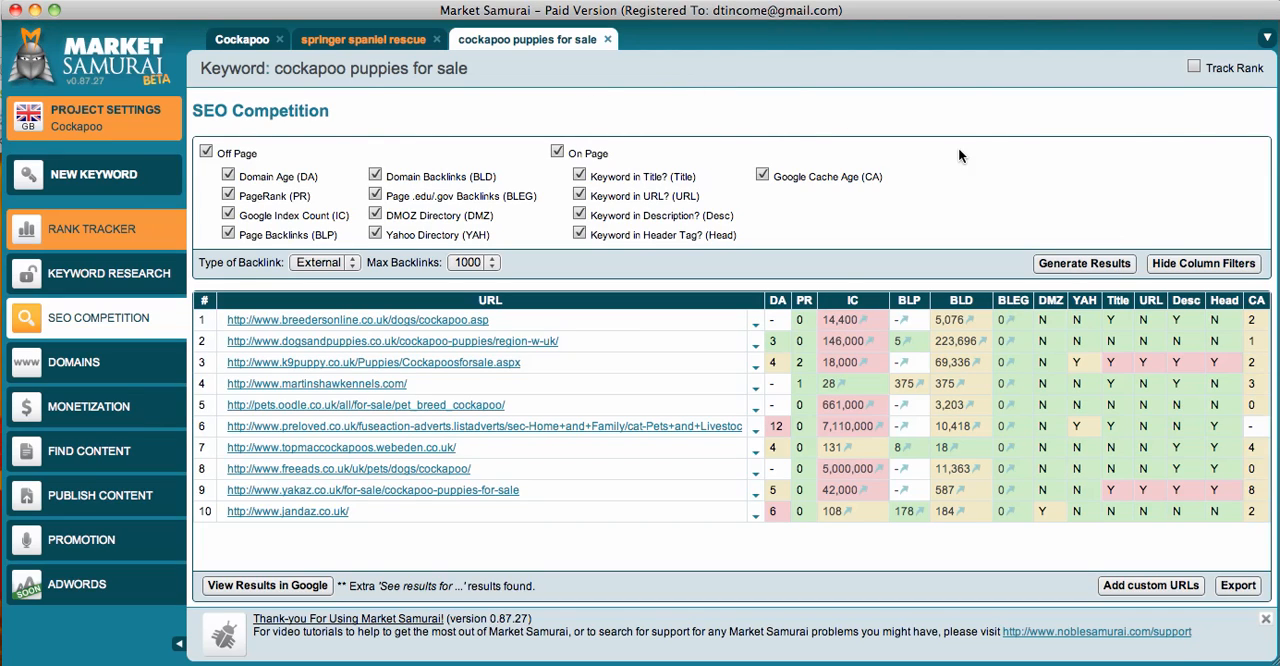
{"action": "left_click", "coordinate": [1071, 265]}
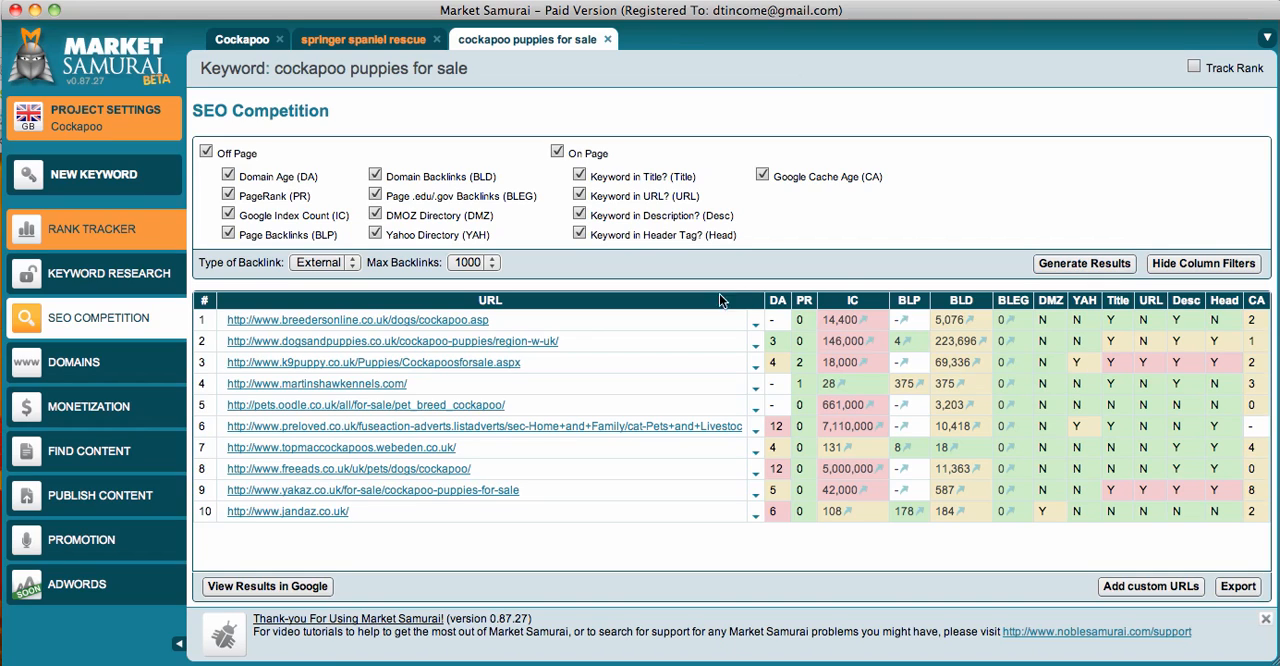
- In the Domains module, open the custom top-level domain settings and add co.uk and org.uk to the selection
{"action": "left_click", "coordinate": [141, 366]}
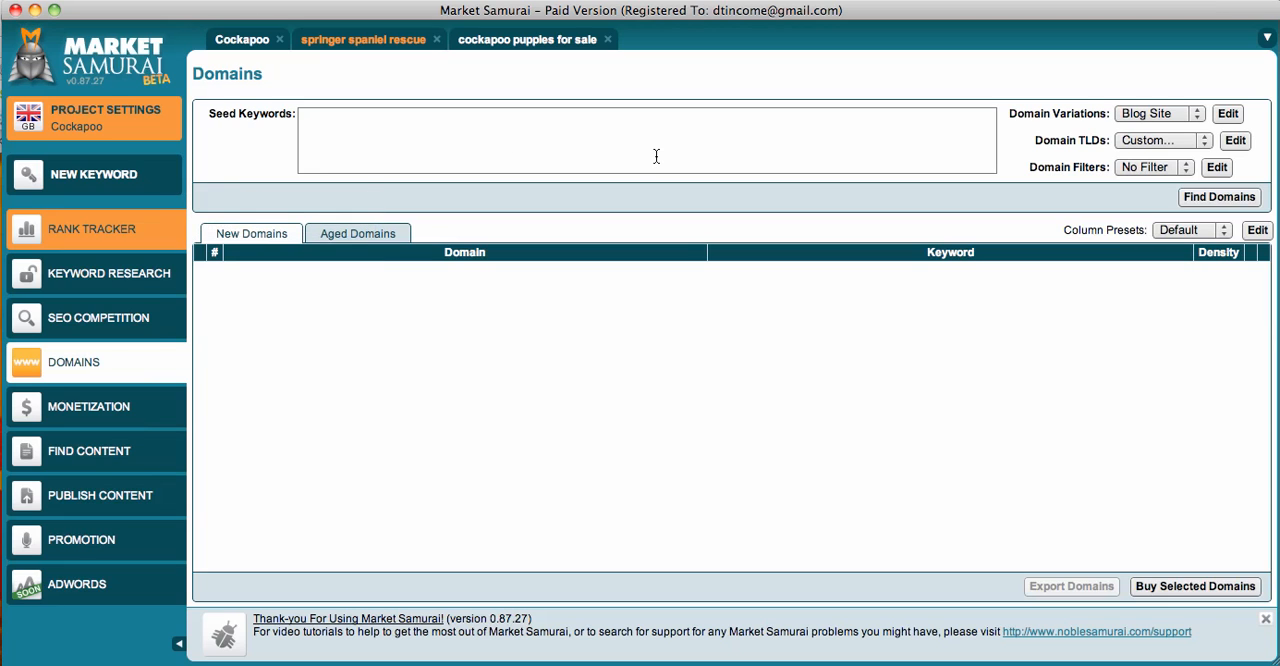
{"action": "left_click", "coordinate": [1188, 136]}
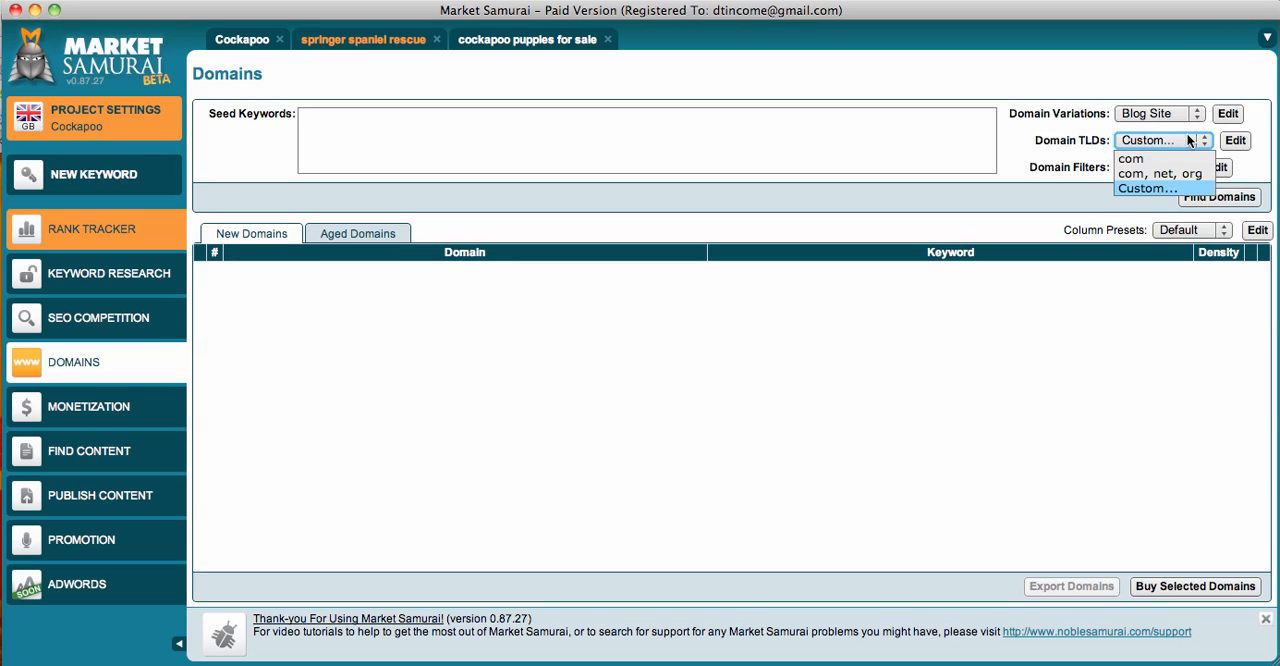
{"action": "left_click", "coordinate": [1172, 184]}
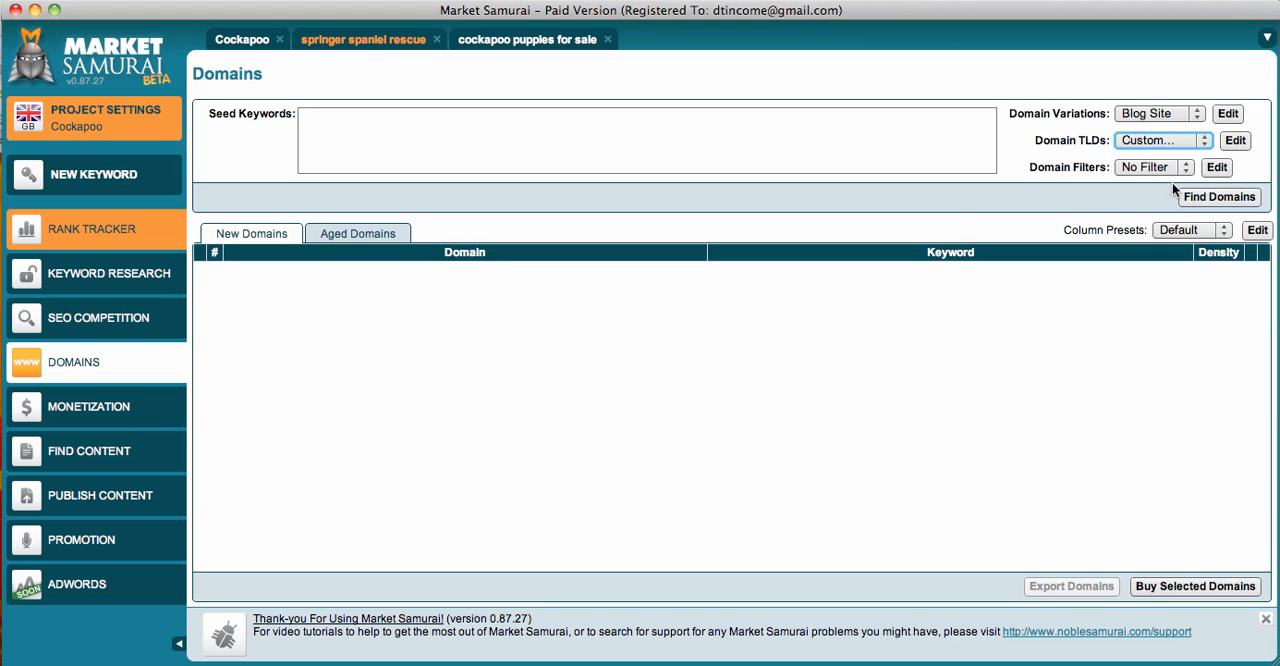
{"action": "left_click", "coordinate": [1235, 140]}
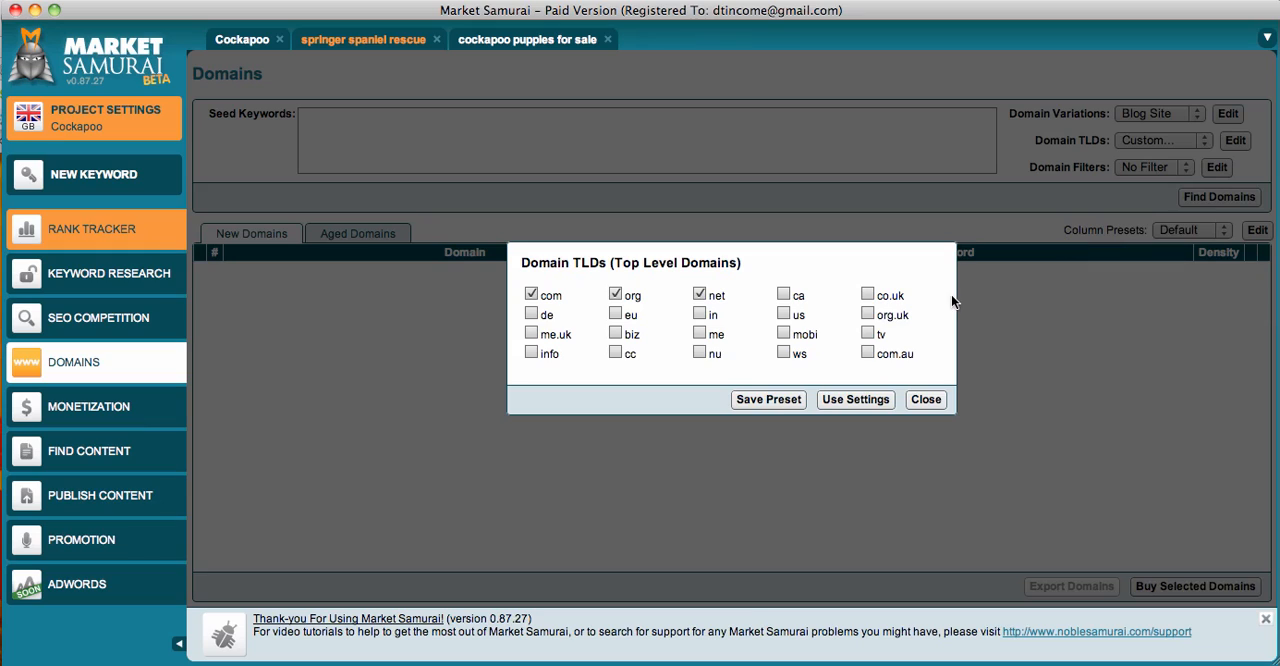
{"action": "left_click", "coordinate": [880, 300]}
{"action": "left_click", "coordinate": [869, 316]}
- Save the top-level domain selection as a preset titled "UK Basis"
{"action": "left_click", "coordinate": [768, 399]}
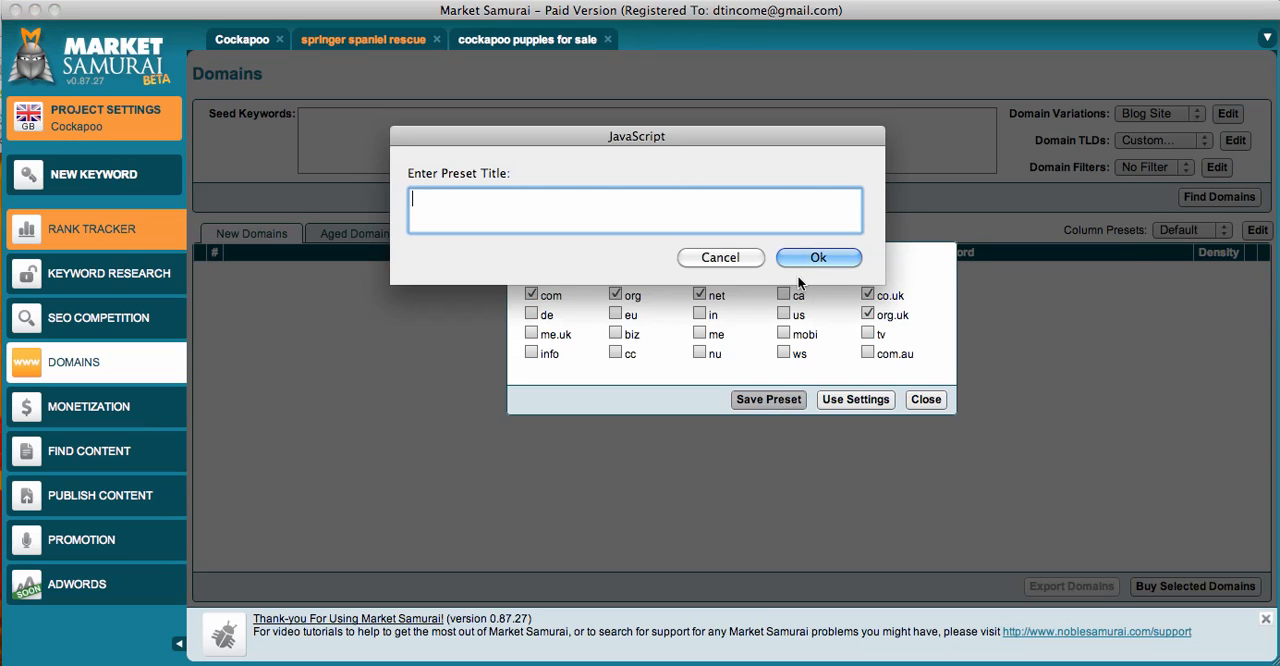
{"action": "type", "text": "UK C"}
{"action": "key", "text": "BackSpace"}
{"action": "type", "text": "Basis"}
{"action": "key", "text": "Return"}
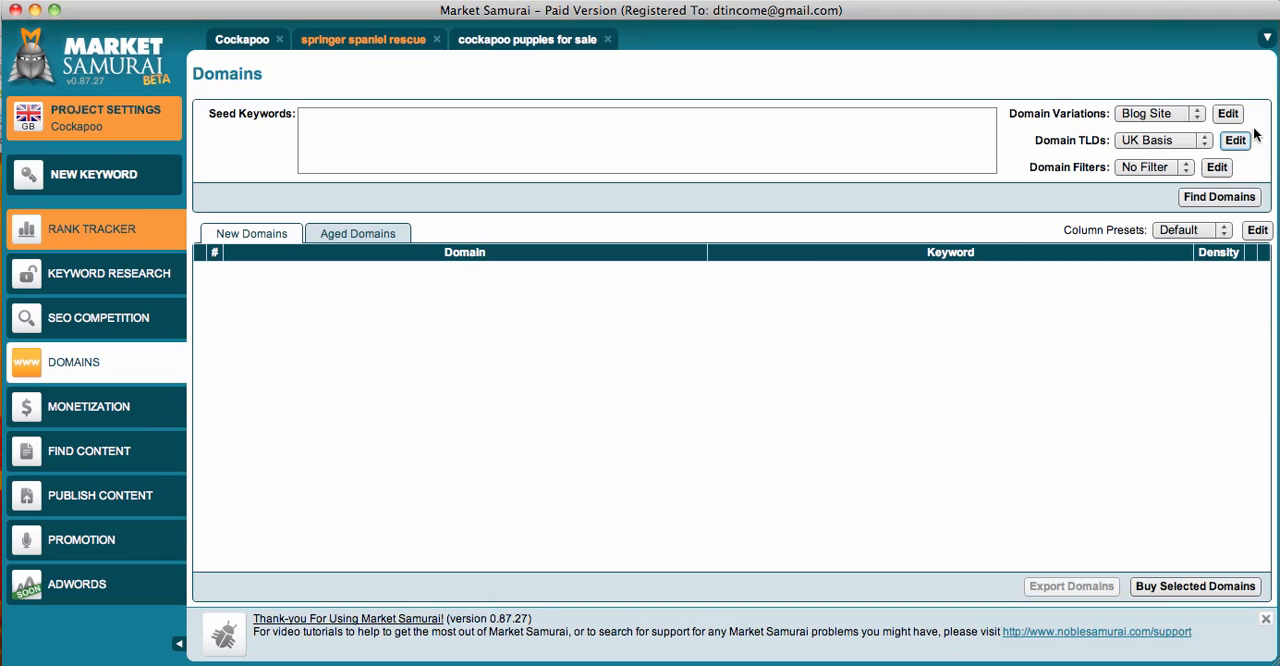
- Enter "cockapoo puppies for sale" as the seed keyword and search for domains
{"action": "left_click", "coordinate": [1214, 196]}
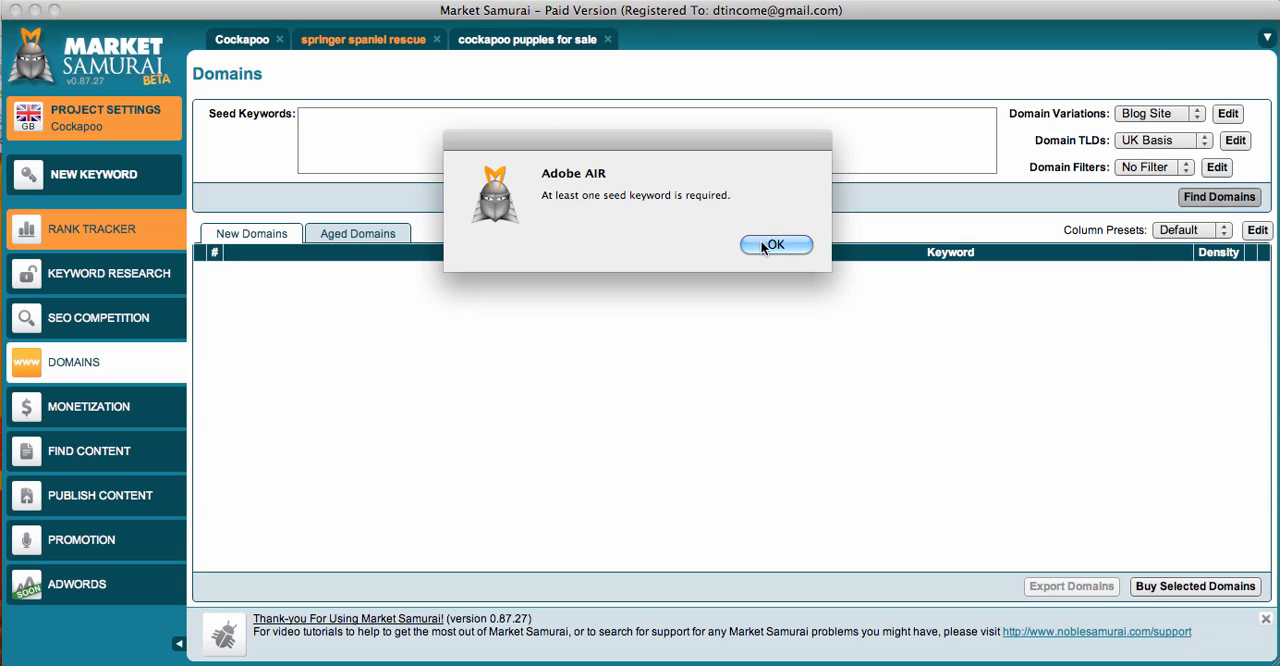
{"action": "left_click", "coordinate": [766, 243]}
{"action": "left_click", "coordinate": [697, 166]}
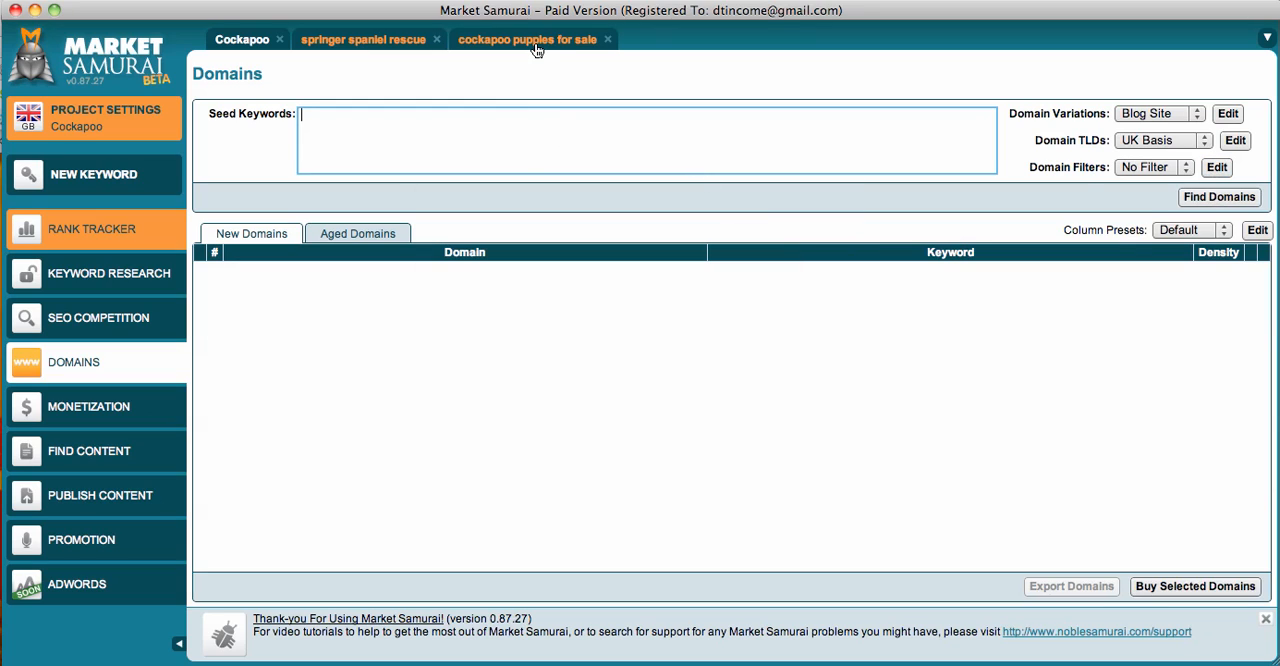
{"action": "type", "text": "cockapoo puppies for"}
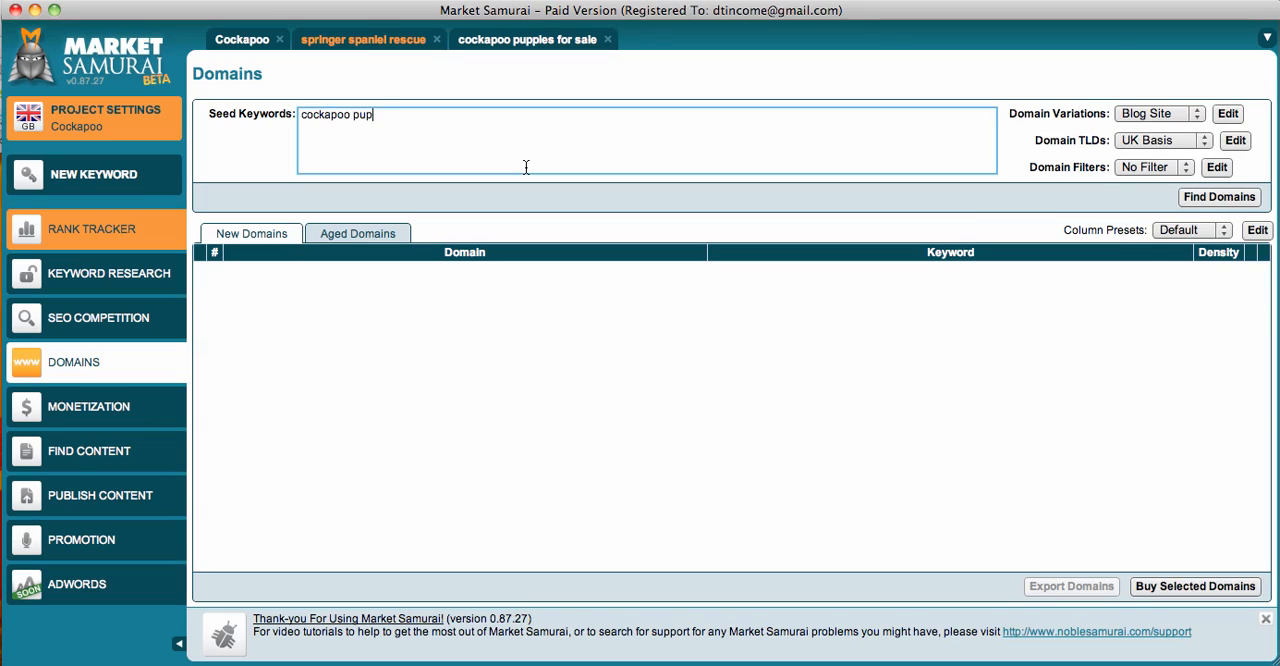
{"action": "type", "text": " sale"}
{"action": "left_click", "coordinate": [1204, 199]}
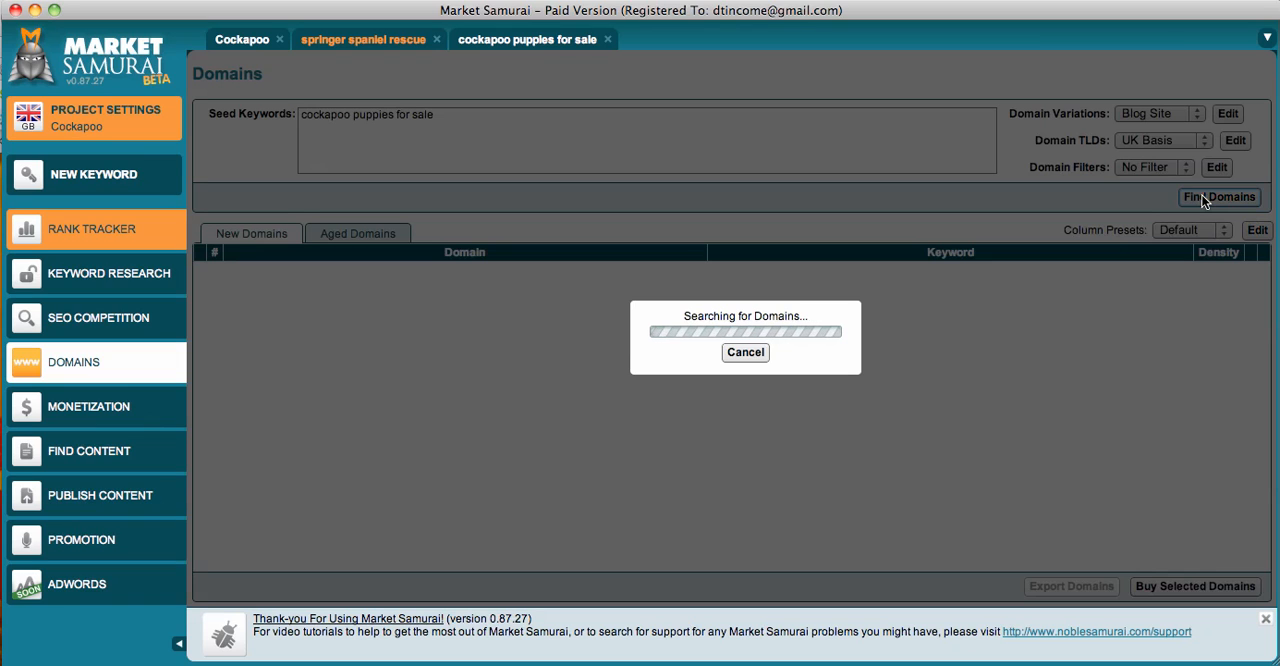